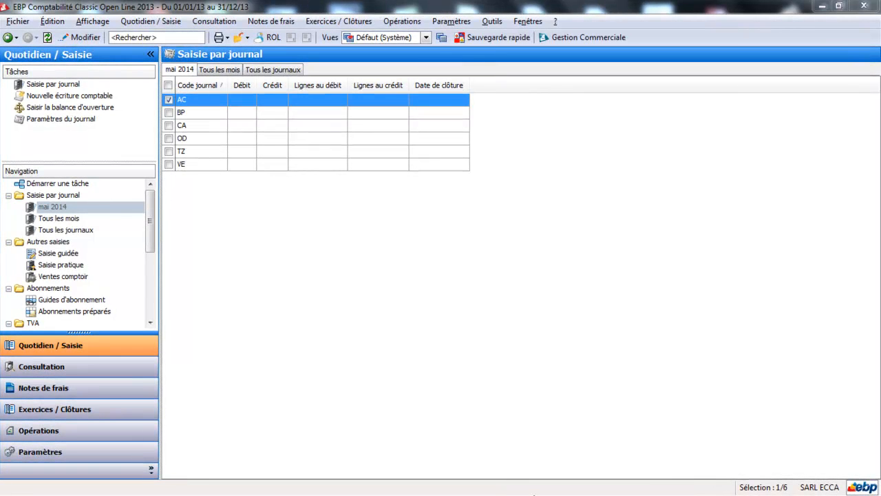
# Step: Switch to Bulletins.pdf in Adobe Reader and examine the payslip's gross salary, contribution and net pay lines
pyautogui.hotkey('alt', 'Tab')
pyautogui.moveTo(534, 495)
pyautogui.click(509, 486)
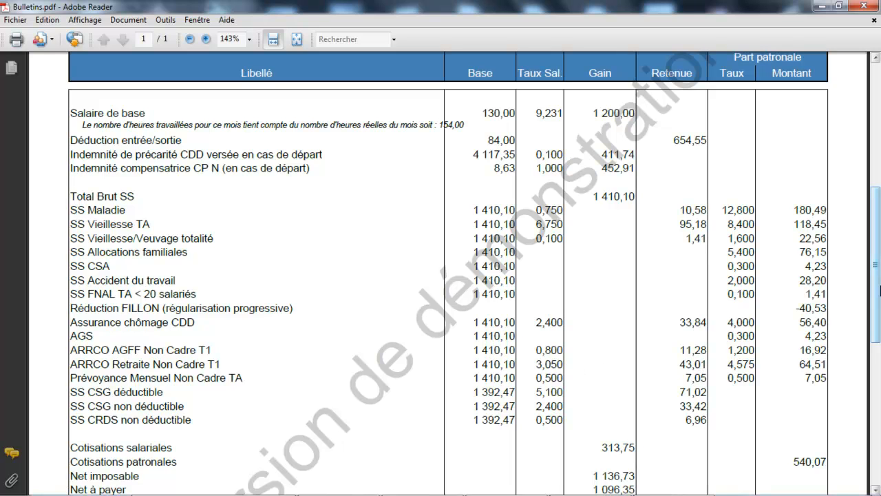
pyautogui.moveTo(879, 289); pyautogui.dragTo(879, 382)
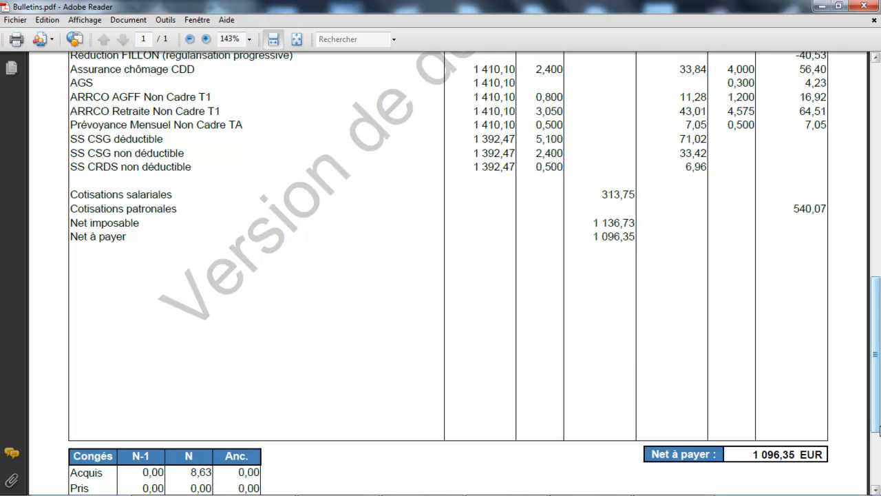
pyautogui.moveTo(875, 428); pyautogui.dragTo(875, 318)
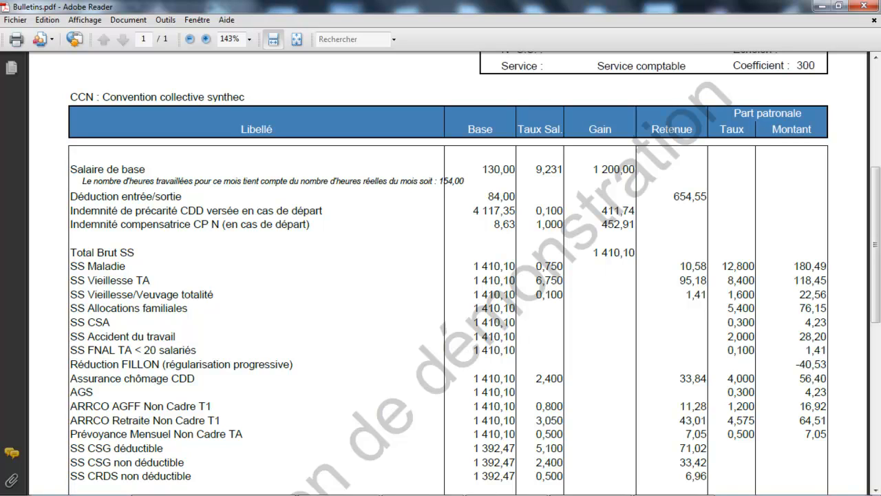
# Step: Return to EBP Comptabilité and open the OD journal for mai 2014
pyautogui.click(502, 487)
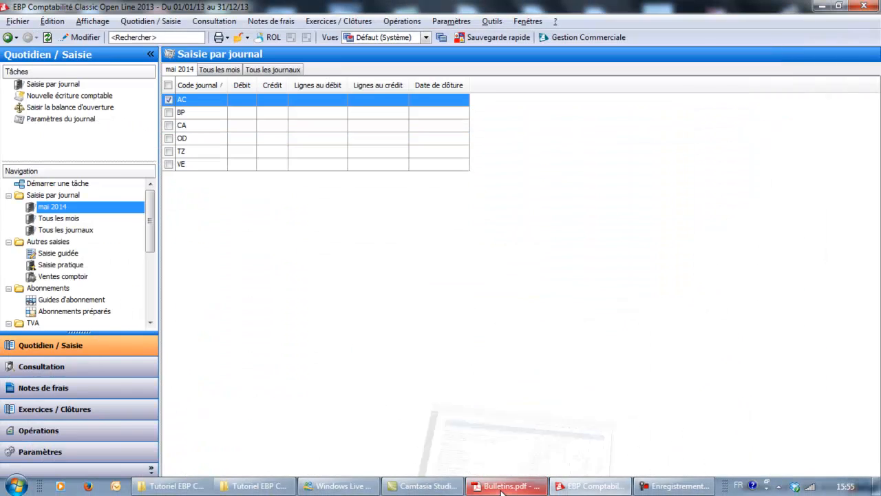
pyautogui.click(591, 487)
pyautogui.click(590, 487)
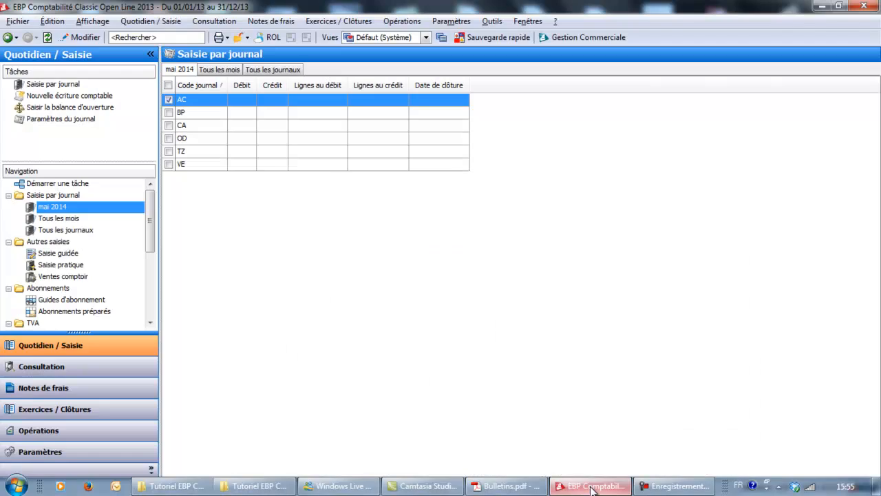
pyautogui.click(279, 139)
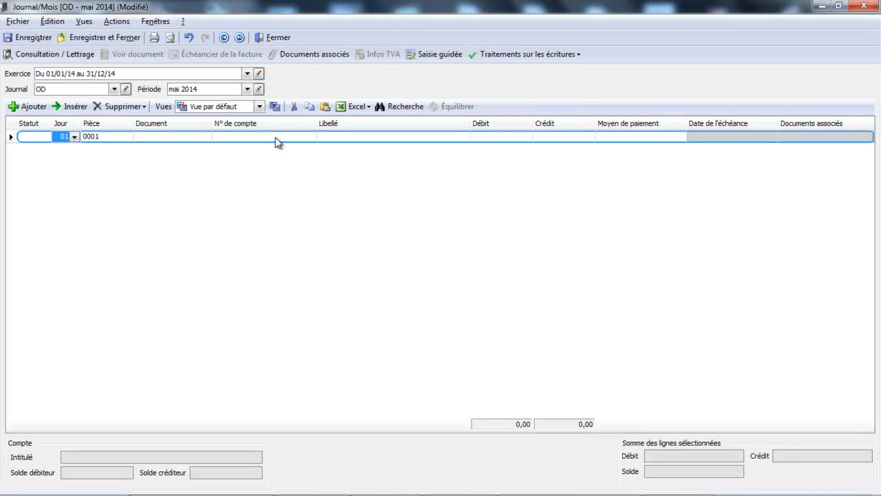
# Step: Fill the first journal line with account 641 Rémunérations du personnel and a debit of 1410
pyautogui.press('Tab')
pyautogui.press('Tab')
pyautogui.press('Tab')
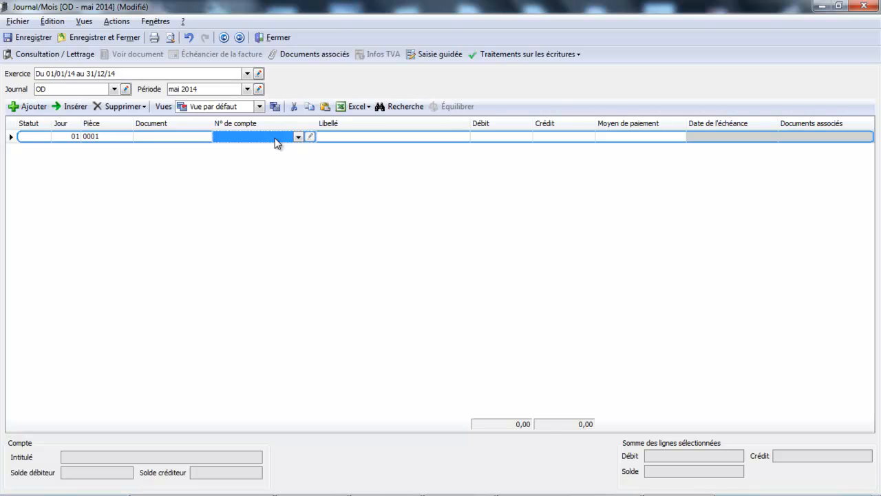
pyautogui.write('641')
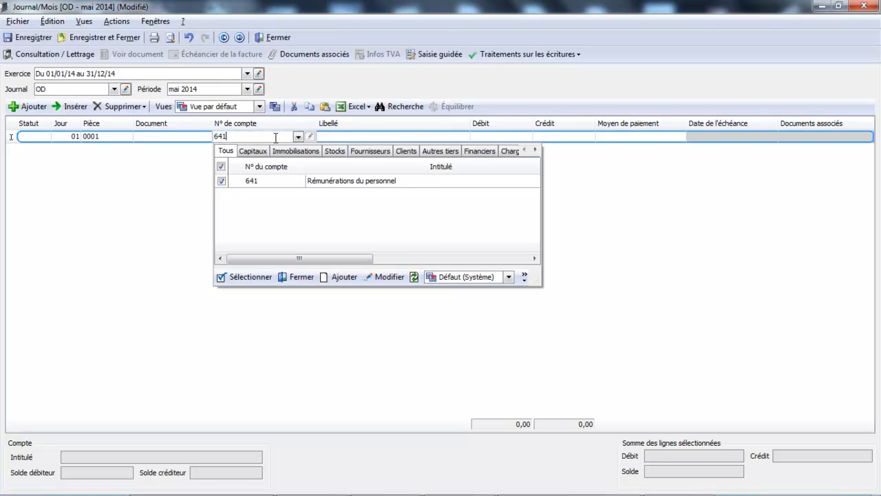
pyautogui.doubleClick(330, 181)
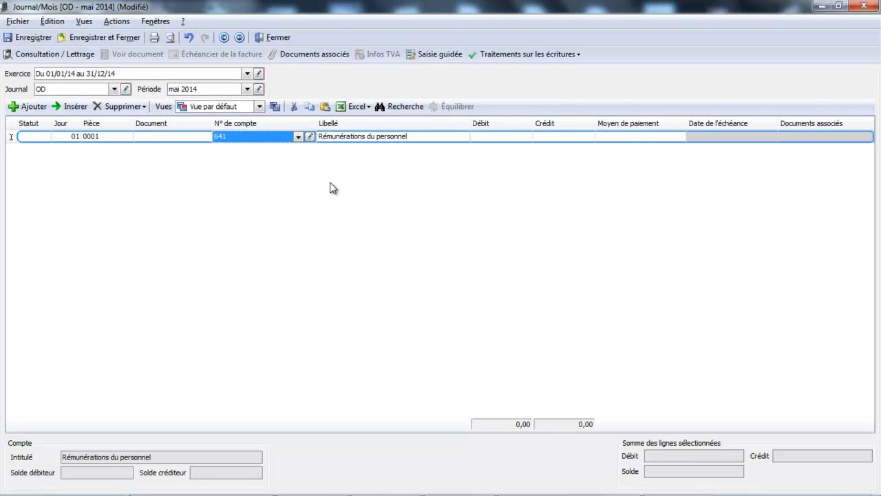
pyautogui.press('Tab')
pyautogui.press('Tab')
pyautogui.write('1410')
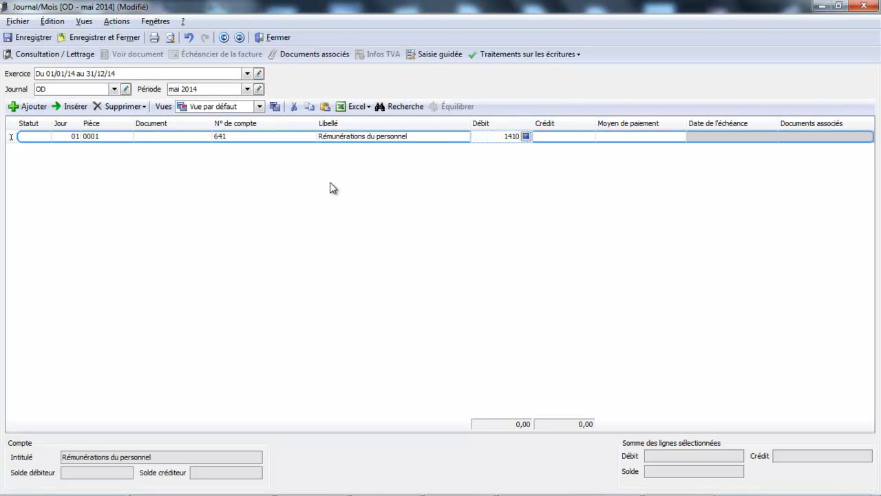
pyautogui.press('Return')
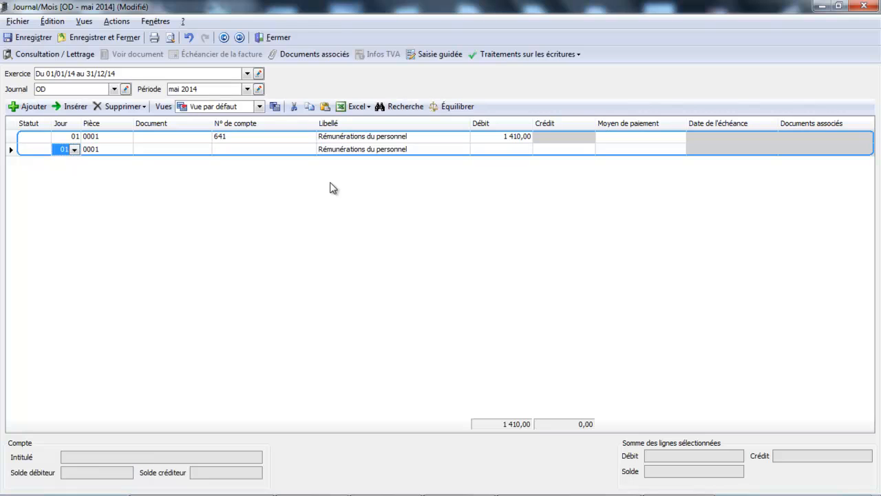
# Step: Assign account 431 Sécurité sociale to the second journal line and move to its credit amount
pyautogui.press('Return')
pyautogui.press('Return')
pyautogui.press('Return')
pyautogui.write('431')
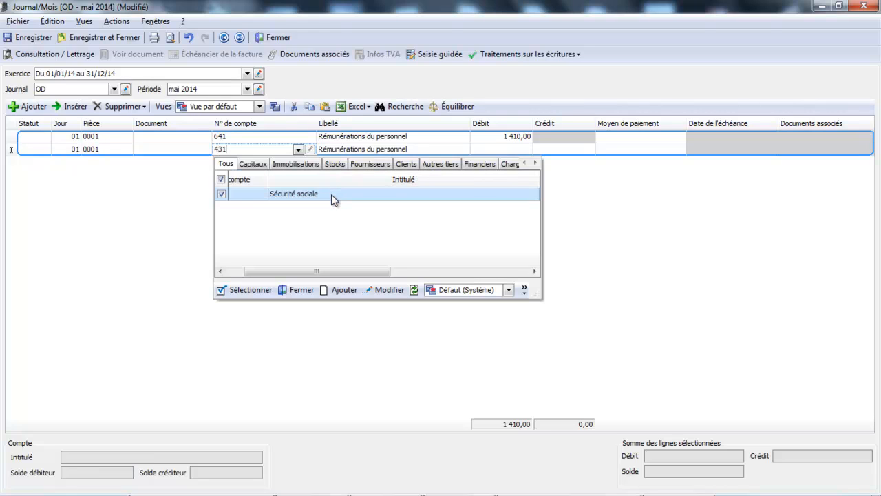
pyautogui.click(331, 194)
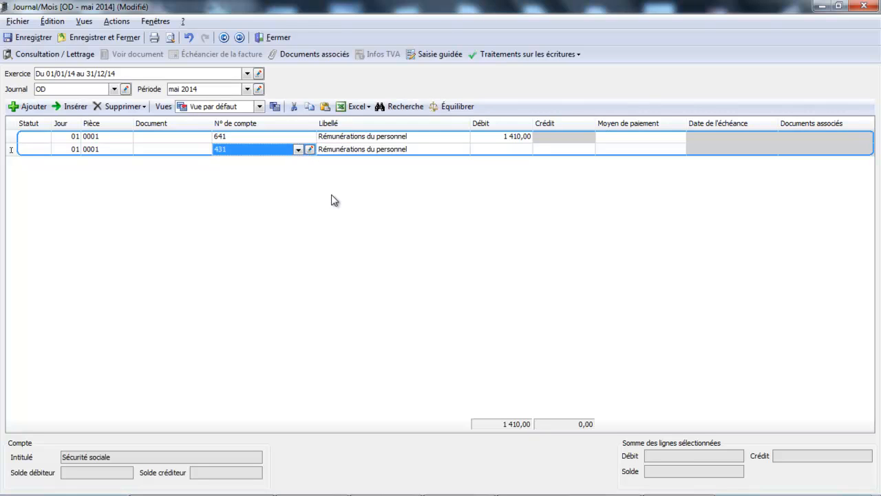
pyautogui.press('Return')
pyautogui.press('Return')
pyautogui.press('Return')
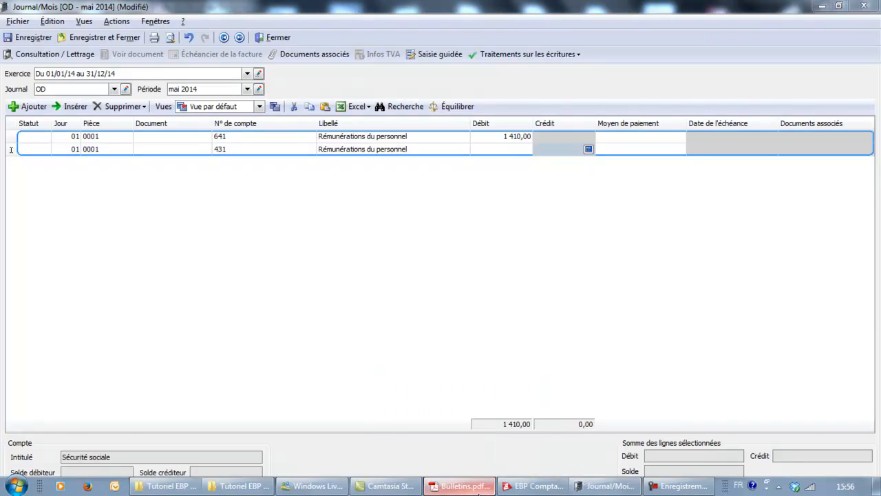
# Step: Consult the payslip's social security amounts in Adobe Reader, then credit 250 on the 431 line in the EBP journal
pyautogui.click(478, 492)
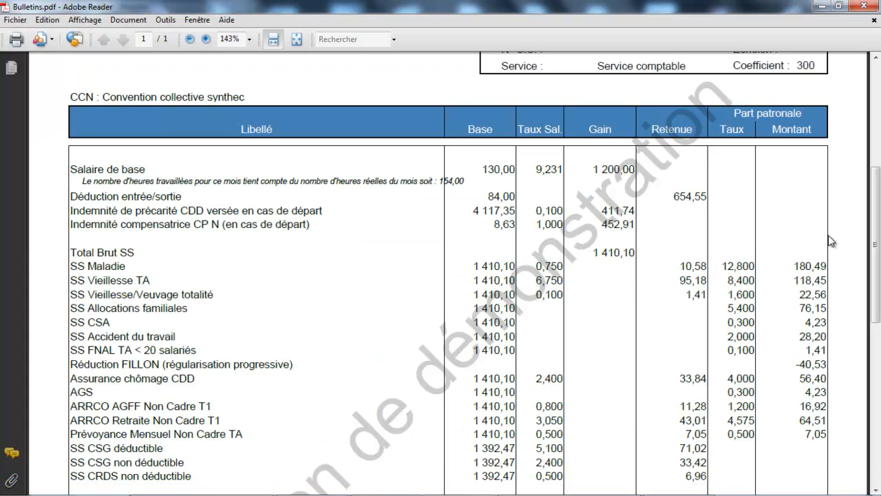
pyautogui.scroll(-3, 790, 218)
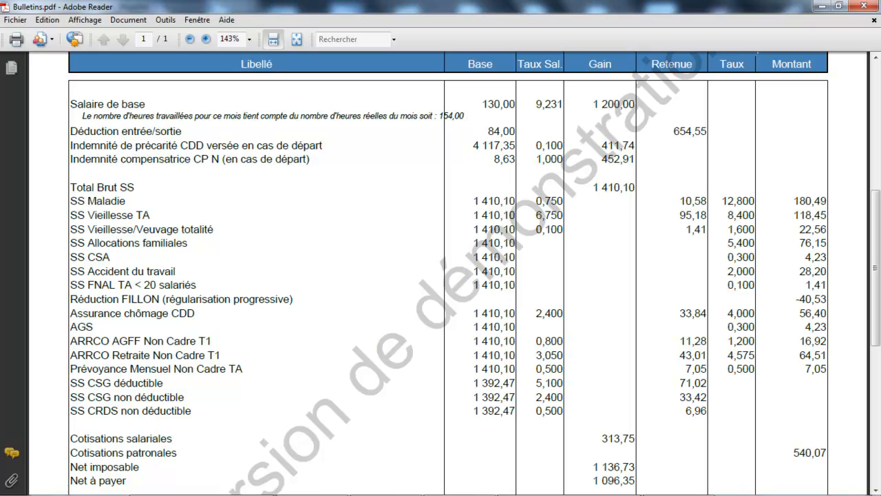
pyautogui.moveTo(498, 488)
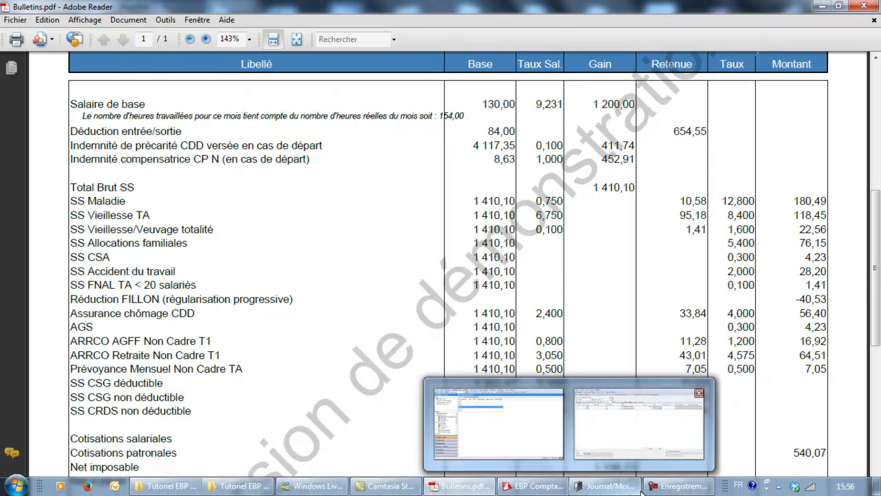
pyautogui.click(633, 422)
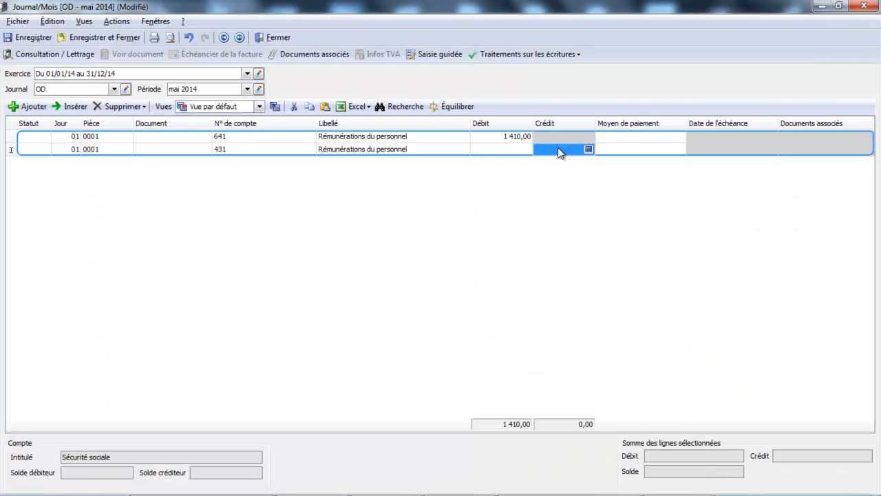
pyautogui.click(558, 148)
pyautogui.write('250')
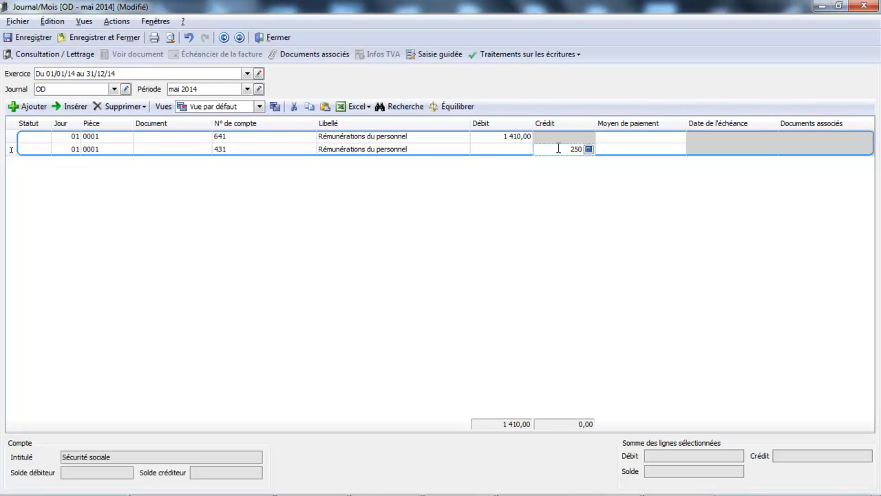
pyautogui.press('Return')
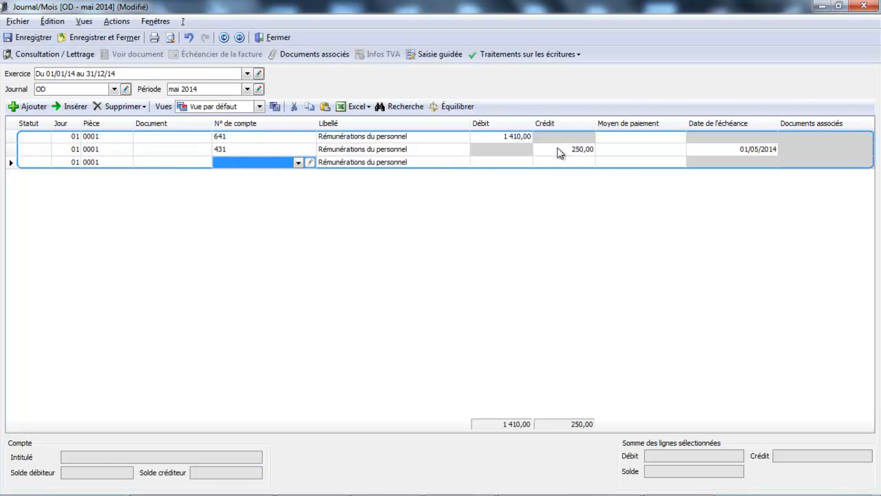
# Step: Assign account 4373 Caisses de retraites to the third journal line and move to its credit amount
pyautogui.write('437')
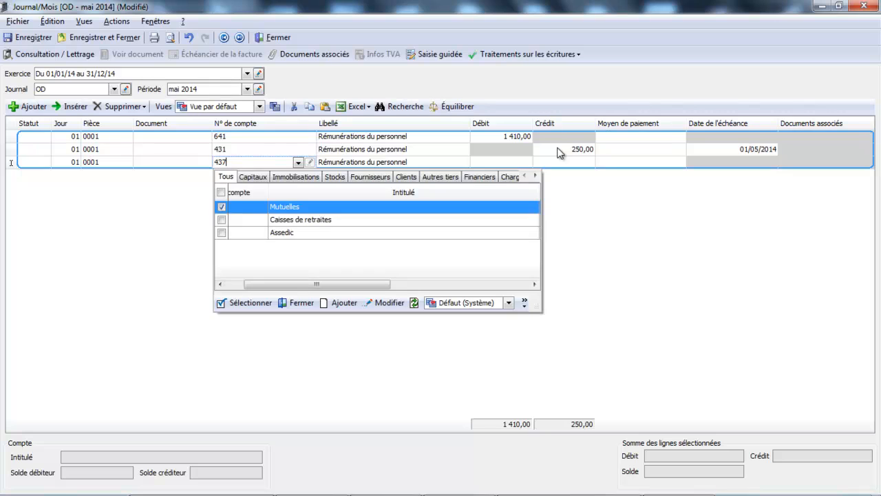
pyautogui.doubleClick(331, 219)
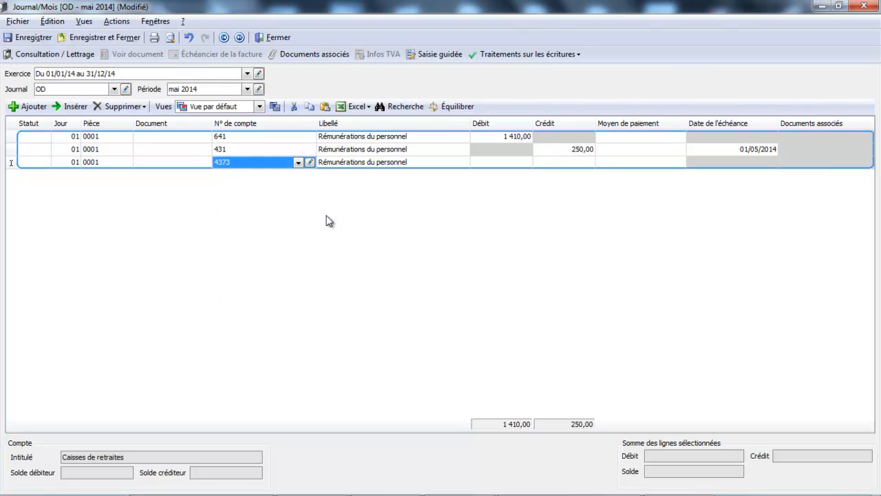
pyautogui.press('Tab')
pyautogui.press('Tab')
pyautogui.press('Tab')
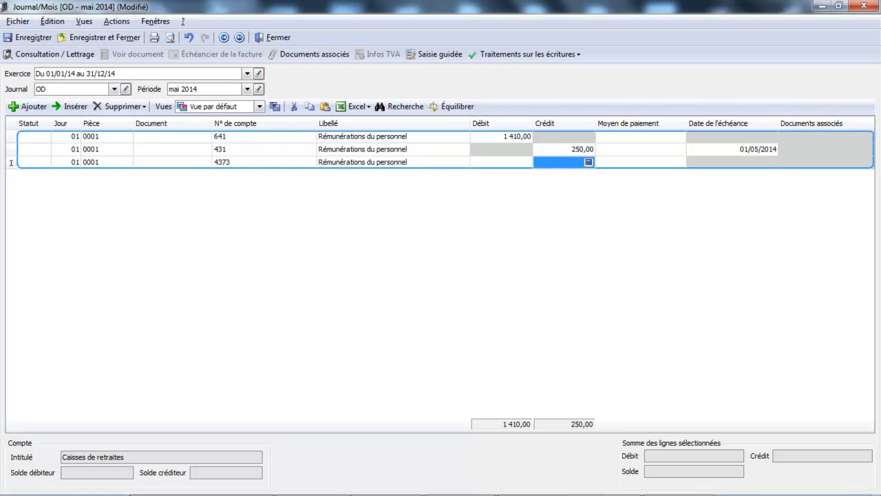
# Step: Check the payslip's ARRCO retirement deductions in Adobe Reader, then credit 54 on the 4373 line in the EBP journal
pyautogui.moveTo(362, 493)
pyautogui.click(458, 486)
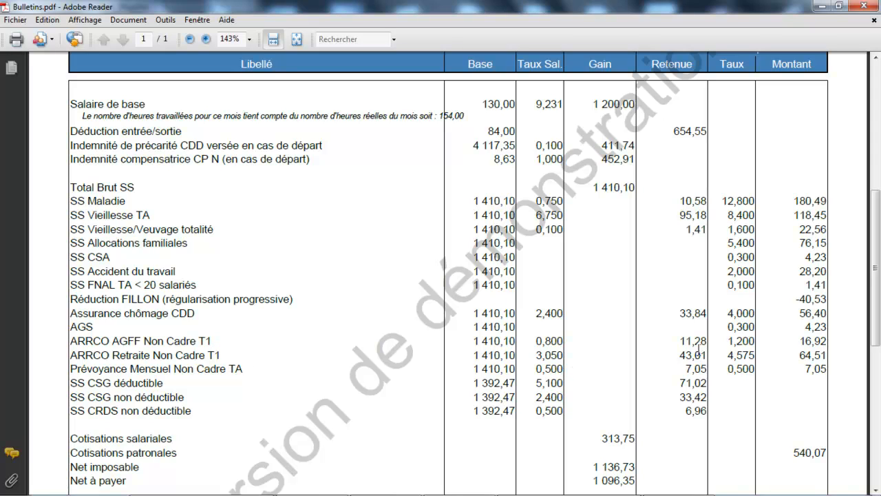
pyautogui.moveTo(378, 494)
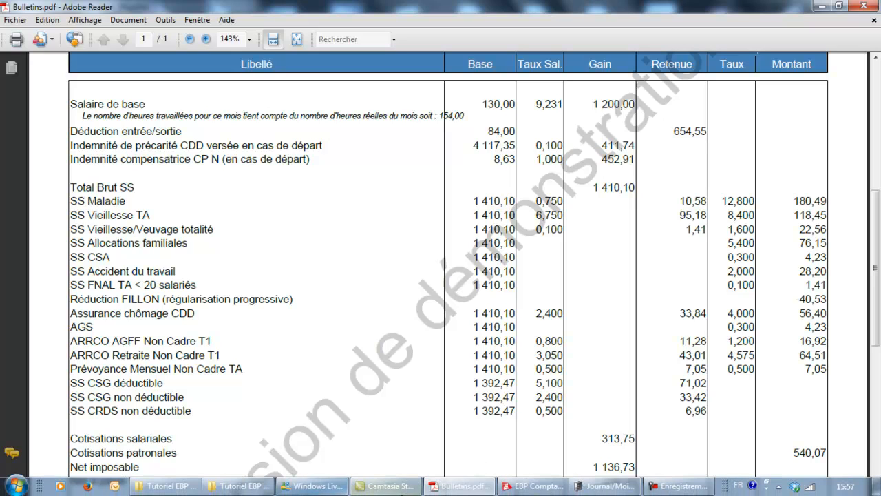
pyautogui.click(520, 485)
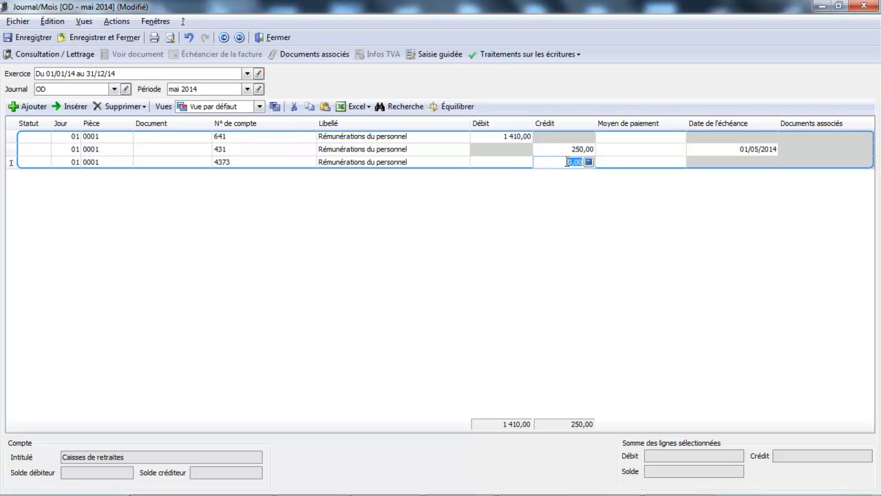
pyautogui.write('54')
pyautogui.press('Return')
pyautogui.press('Return')
pyautogui.press('Return')
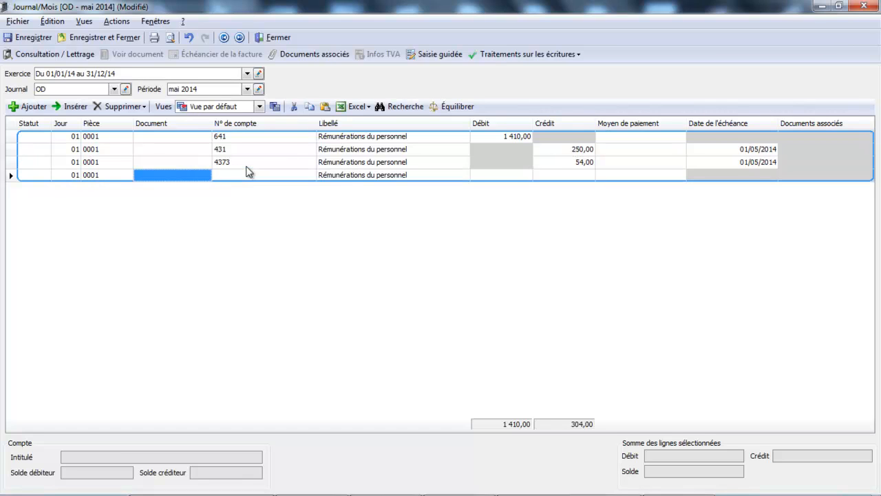
# Step: Look up 437 accounts for the fourth journal line and start a new account numbered 4374
pyautogui.write('437')
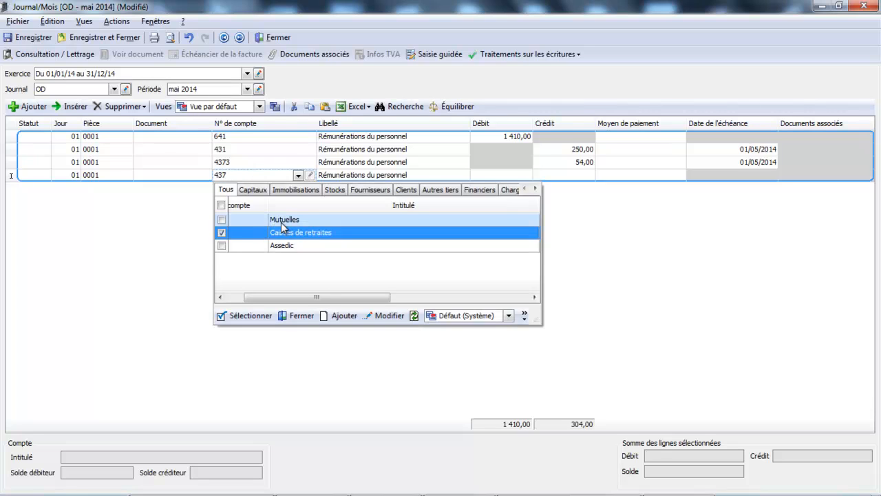
pyautogui.click(351, 317)
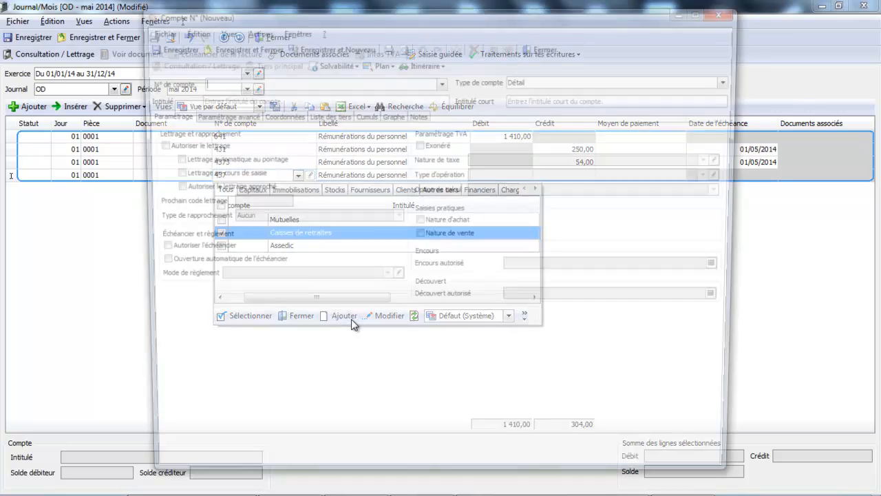
pyautogui.write('4374')
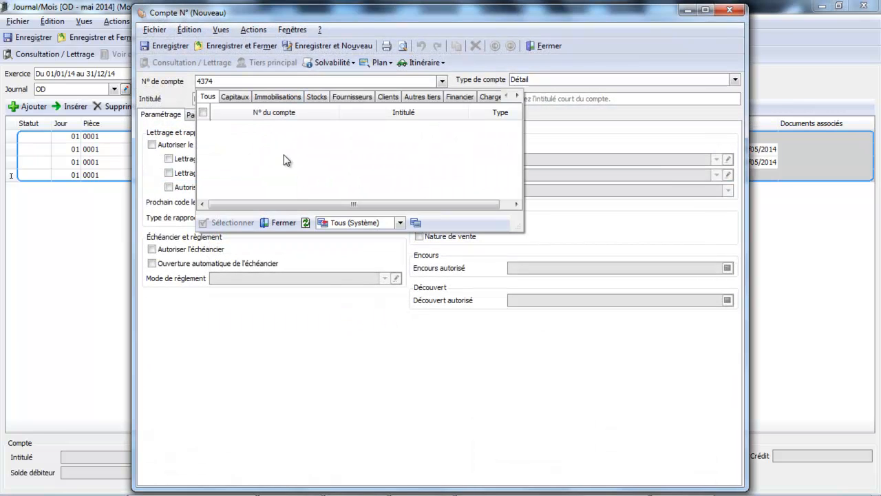
pyautogui.click(283, 223)
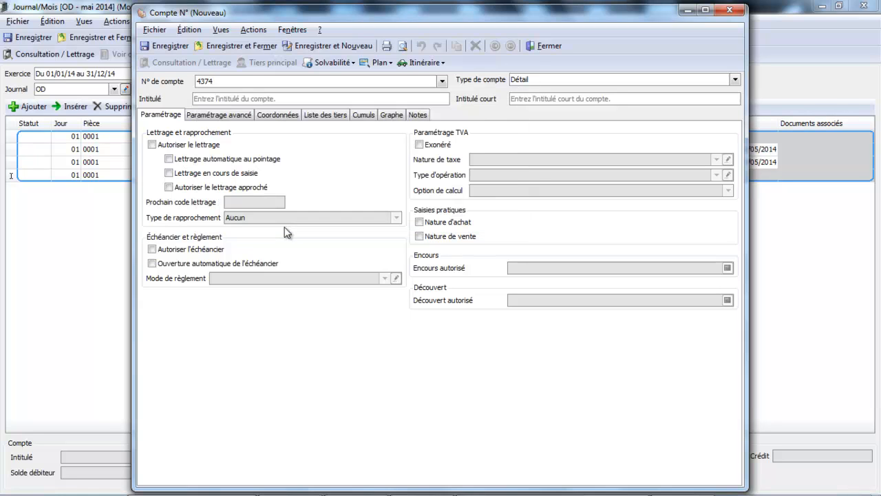
# Step: Title the new account Prévoyance and try to save and close it
pyautogui.click(264, 97)
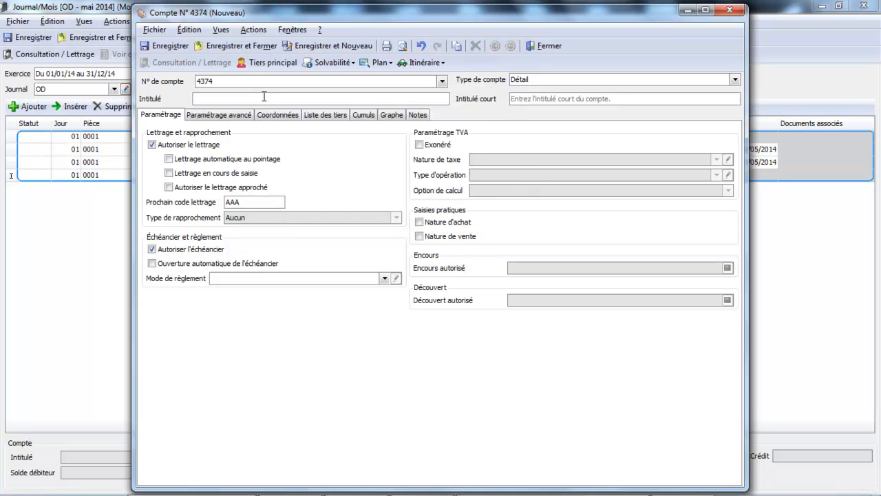
pyautogui.write('Prévoyance')
pyautogui.press('Tab')
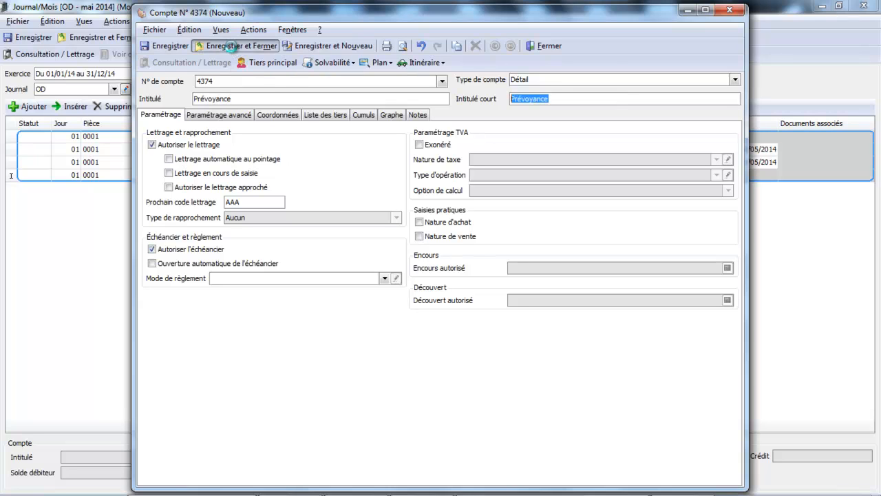
pyautogui.click(232, 46)
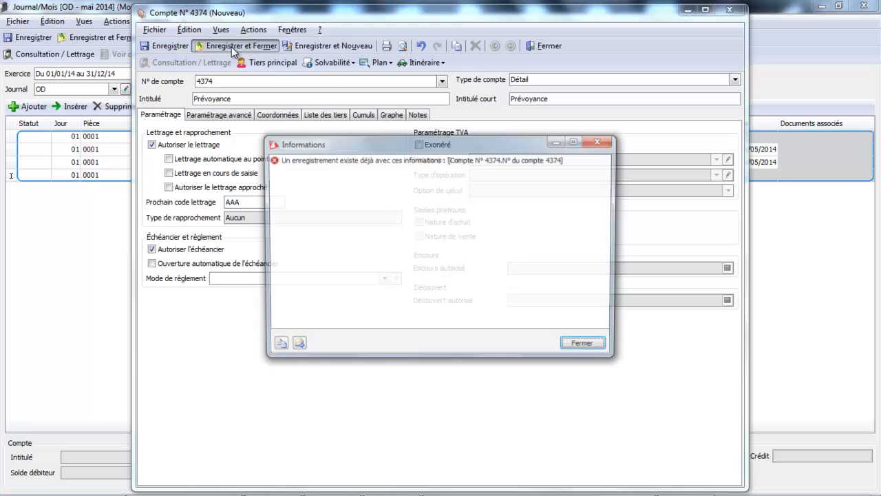
pyautogui.click(572, 346)
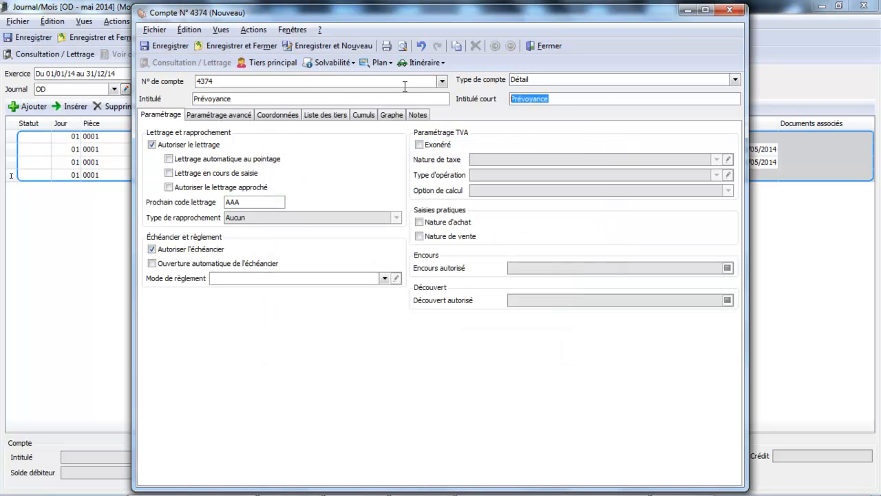
# Step: Renumber the new Prévoyance account as 4375, save and close it, and assign it to the fourth journal line
pyautogui.click(443, 82)
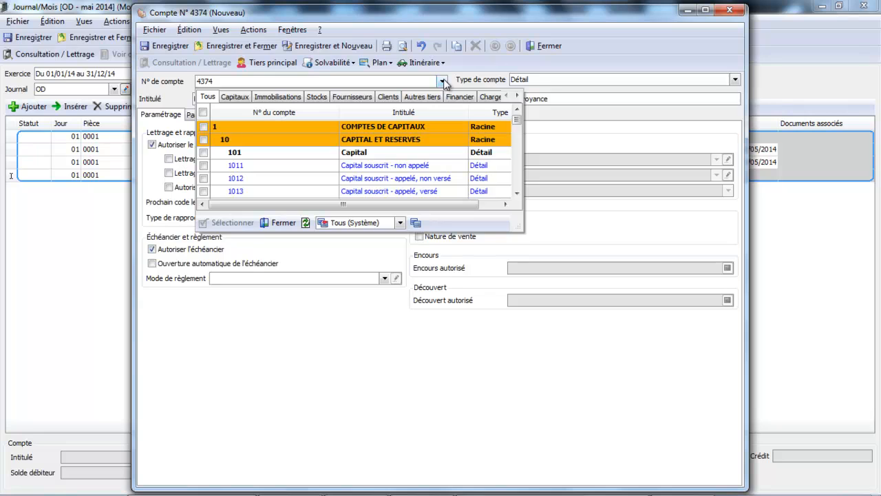
pyautogui.click(415, 82)
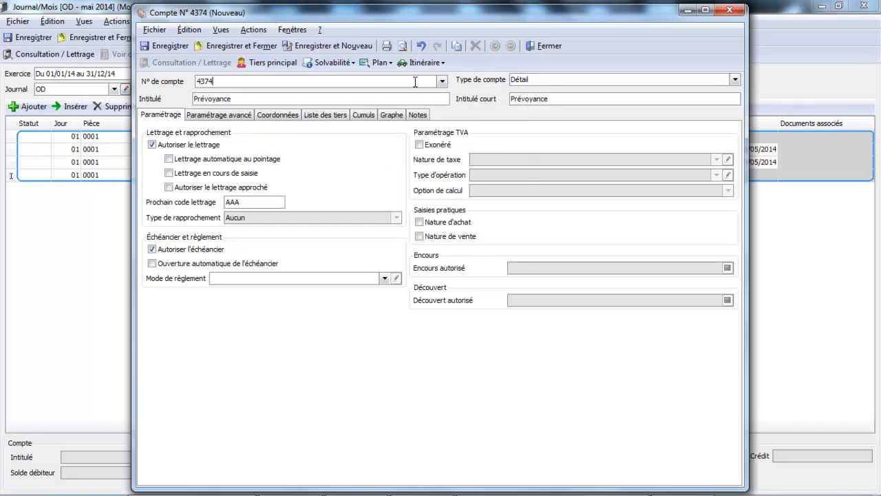
pyautogui.write('4375')
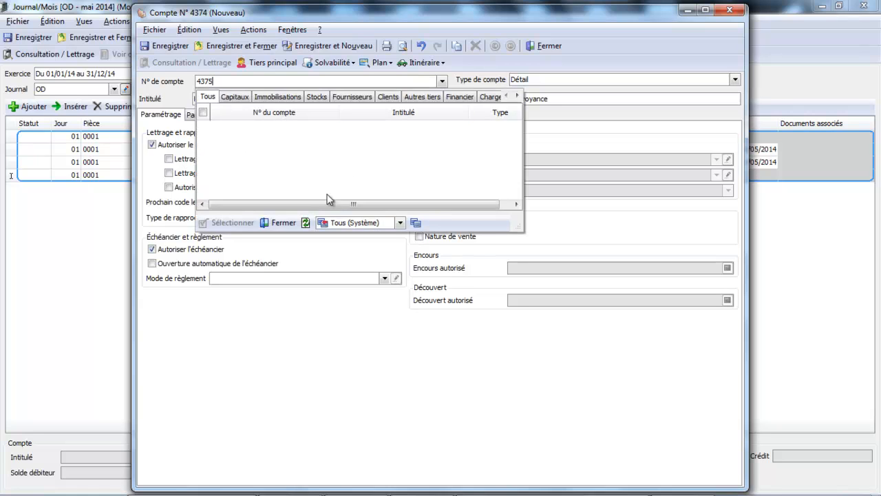
pyautogui.press('Tab')
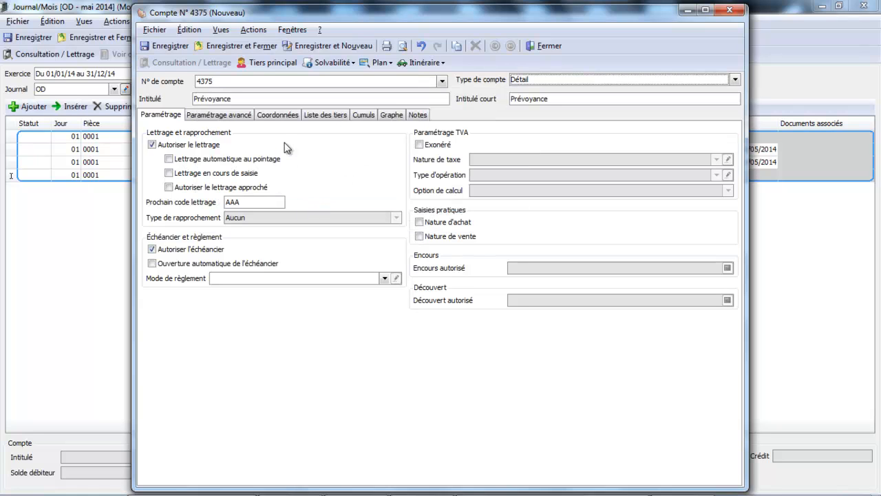
pyautogui.click(258, 48)
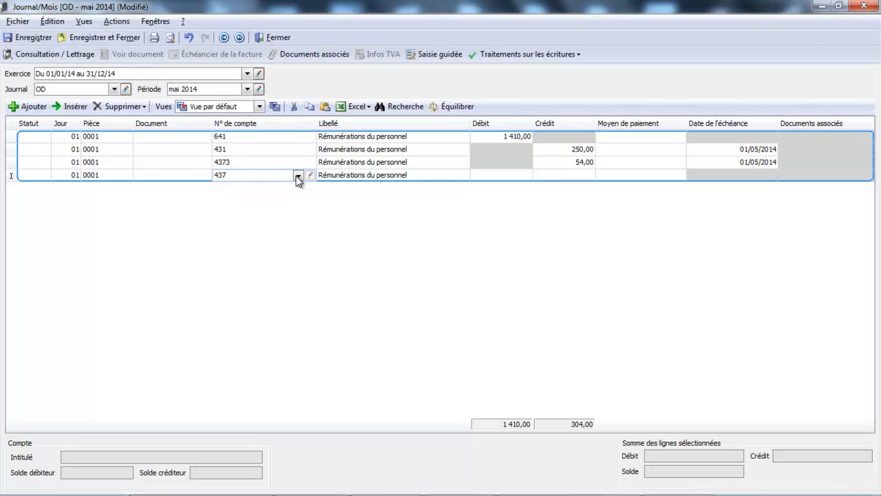
pyautogui.write('5')
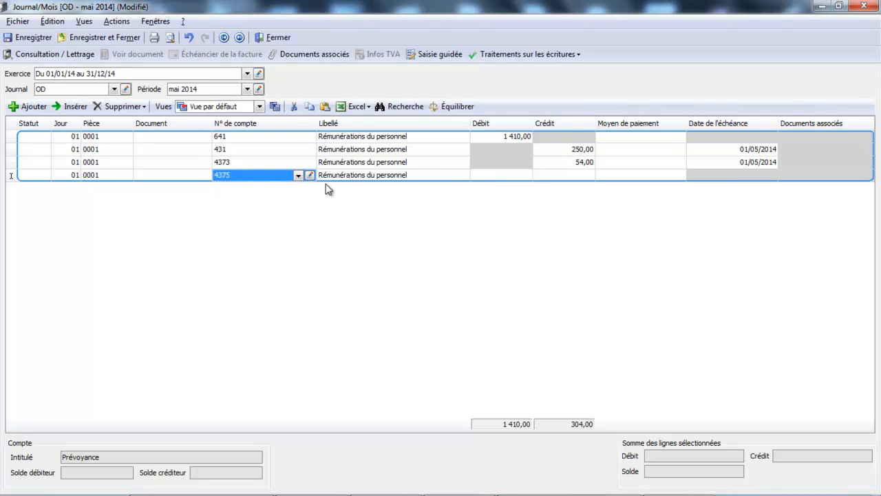
pyautogui.click(561, 175)
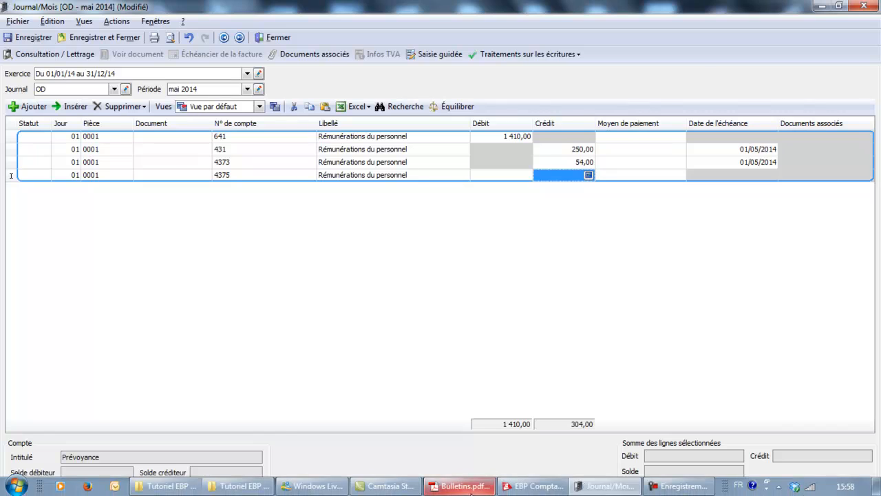
# Step: Check the payslip's Prévoyance deduction in Adobe Reader, then credit 7 on the 4375 line in the EBP journal
pyautogui.click(459, 492)
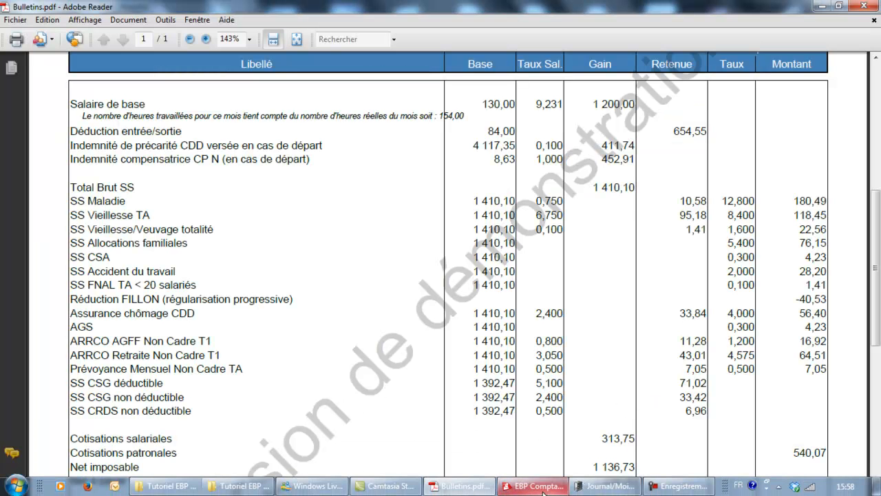
pyautogui.moveTo(600, 490)
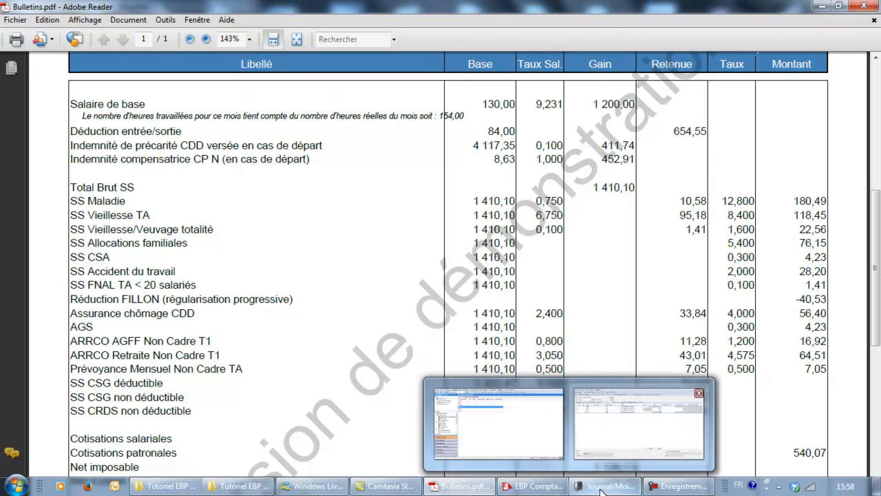
pyautogui.click(606, 435)
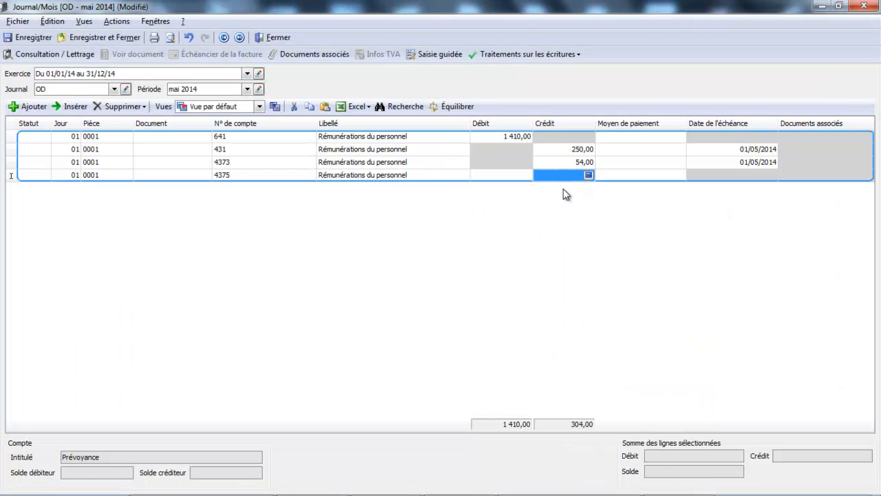
pyautogui.click(570, 174)
pyautogui.write('7')
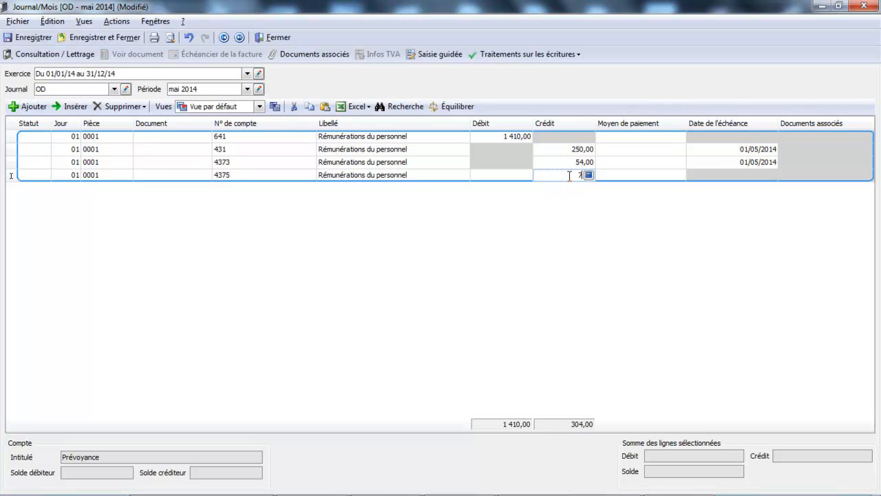
pyautogui.press('Tab')
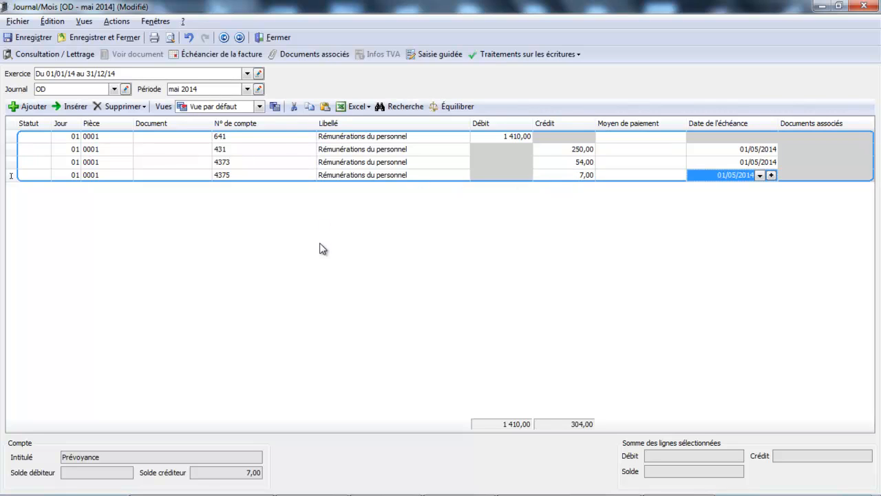
# Step: Add a fifth line crediting the balancing 1 099,00 to account 421 Personnel - Rémunérations dues, and save the OD journal
pyautogui.press('Tab')
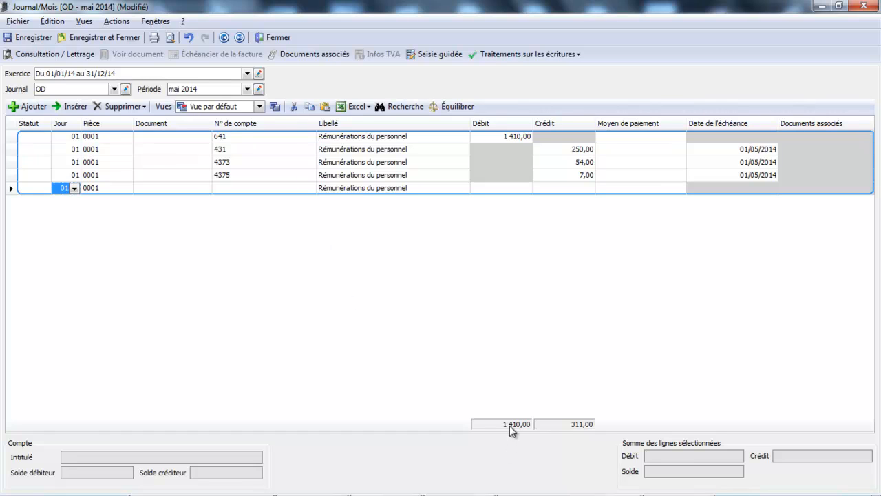
pyautogui.press('Tab')
pyautogui.press('Tab')
pyautogui.press('Tab')
pyautogui.write('4')
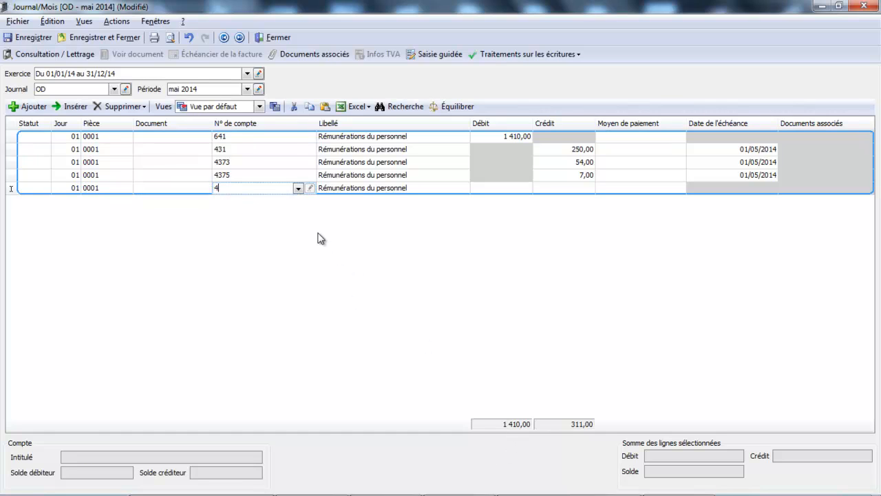
pyautogui.write('21')
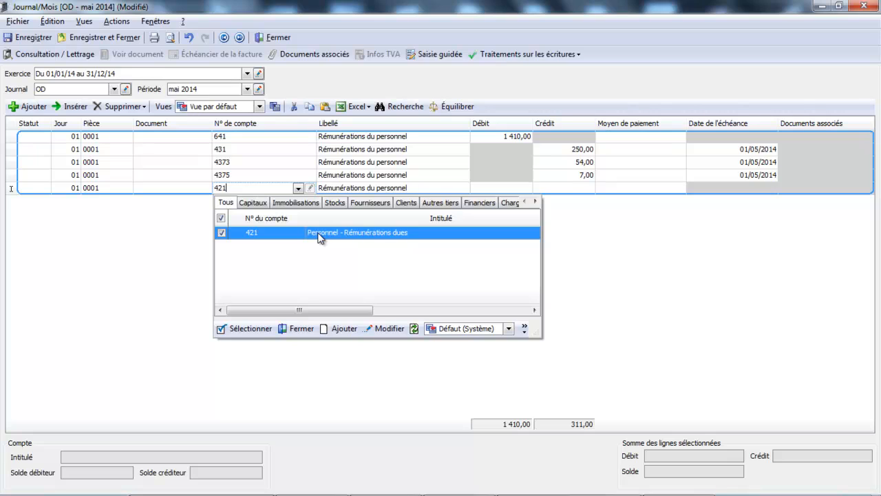
pyautogui.doubleClick(318, 234)
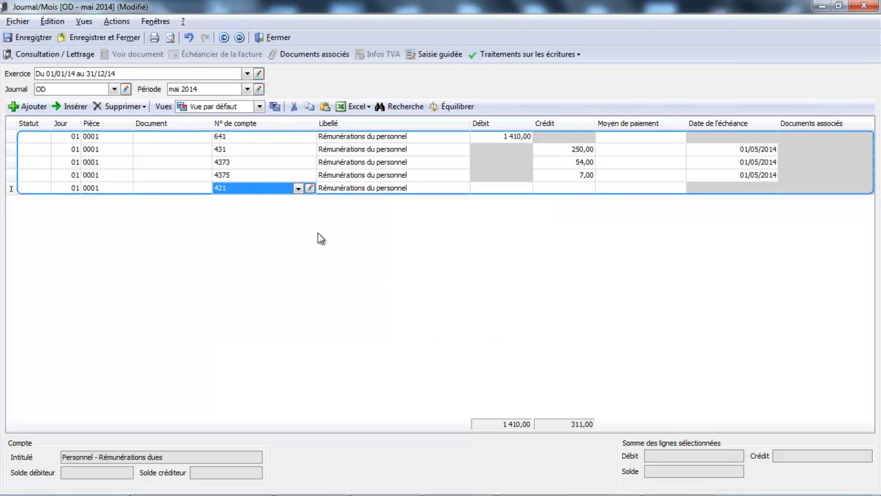
pyautogui.press('Tab')
pyautogui.press('Tab')
pyautogui.press('Tab')
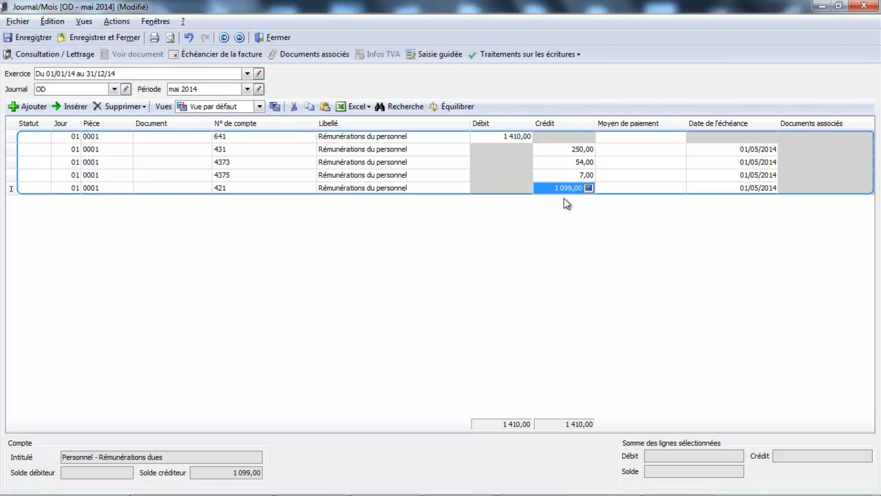
pyautogui.click(35, 35)
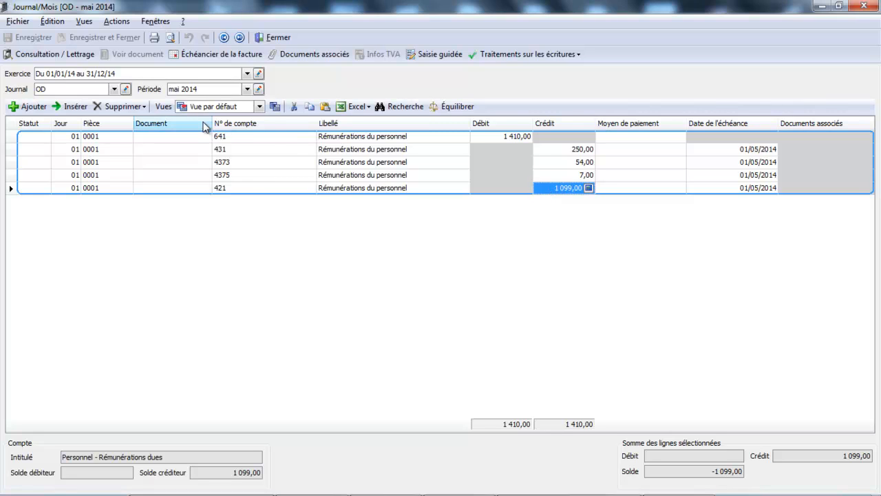
# Step: Switch to the BP journal for May 2014 and add an entry line on account 421 Personnel - Rémunérations dues
pyautogui.click(114, 89)
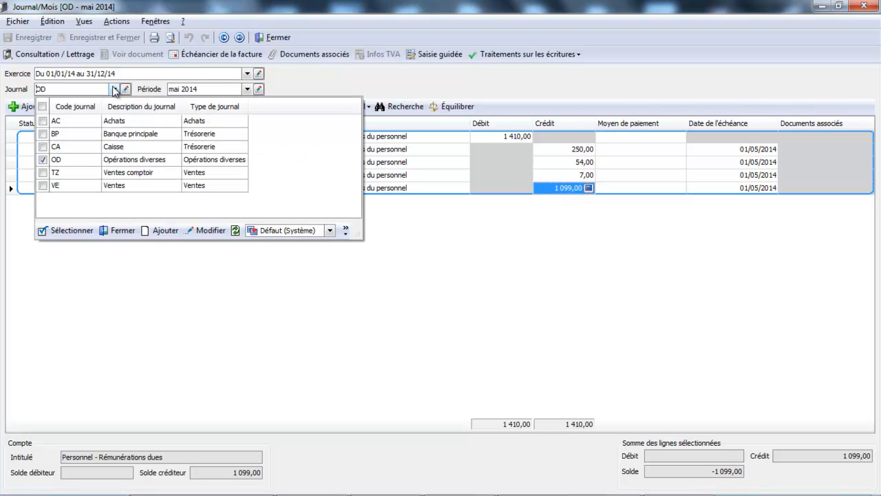
pyautogui.click(89, 135)
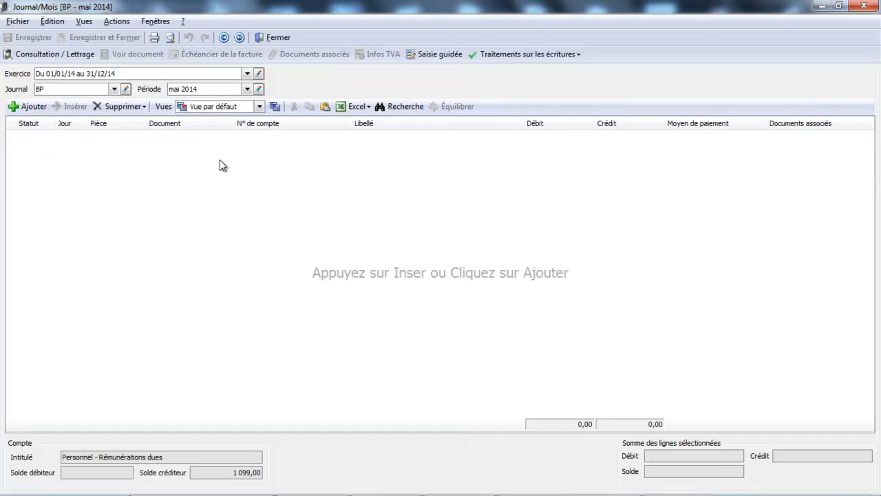
pyautogui.click(31, 106)
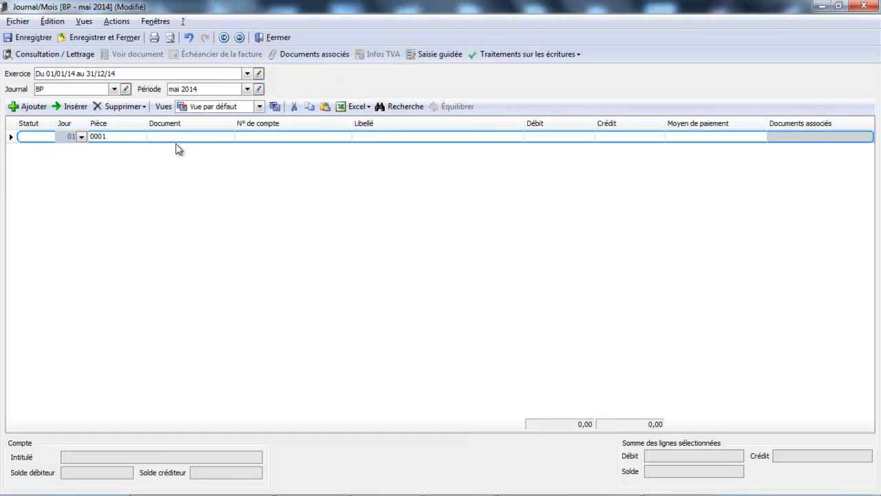
pyautogui.click(270, 140)
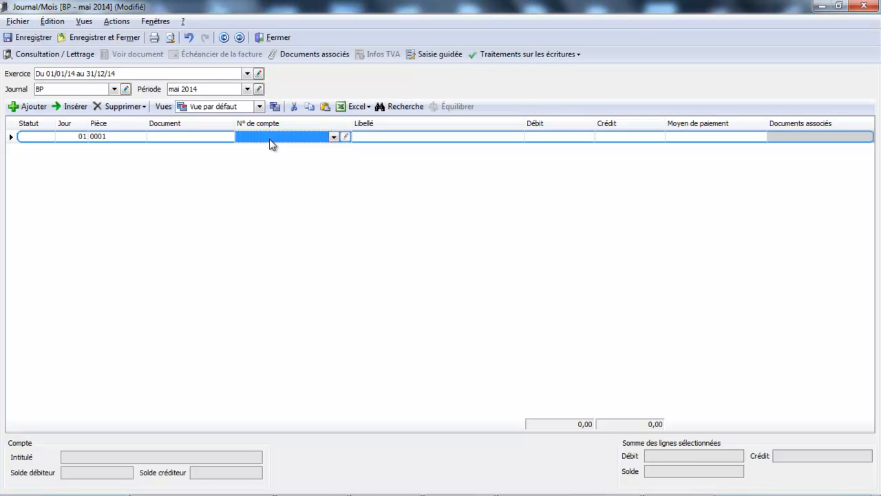
pyautogui.click(271, 139)
pyautogui.write('421')
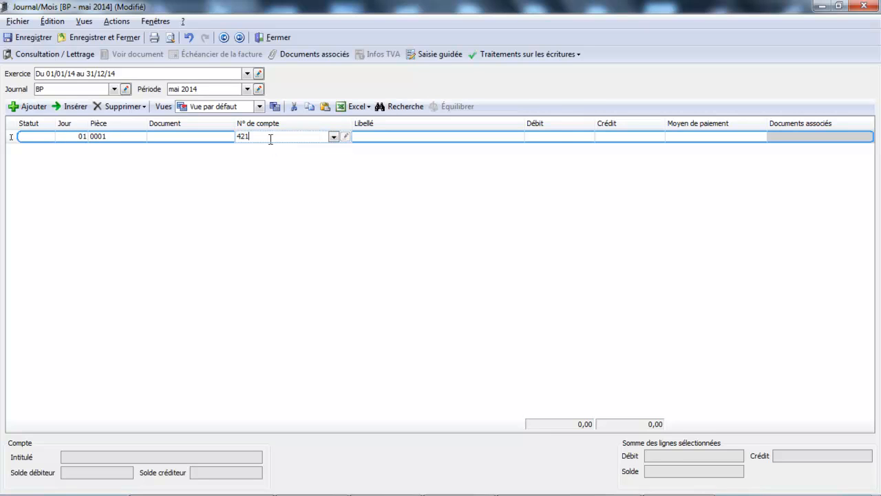
pyautogui.click(289, 186)
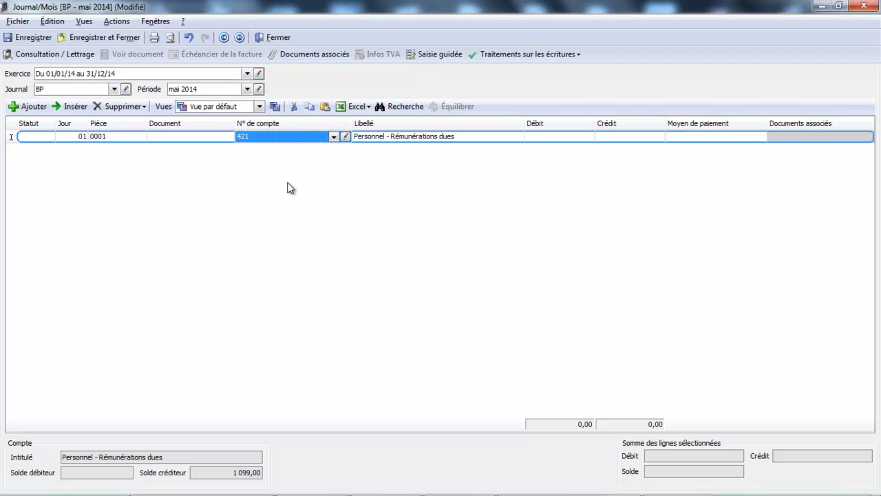
# Step: Debit 1099 on the 421 line, accept the balancing credit line on bank account 512, and save and close the journal
pyautogui.press('Tab')
pyautogui.write('1099')
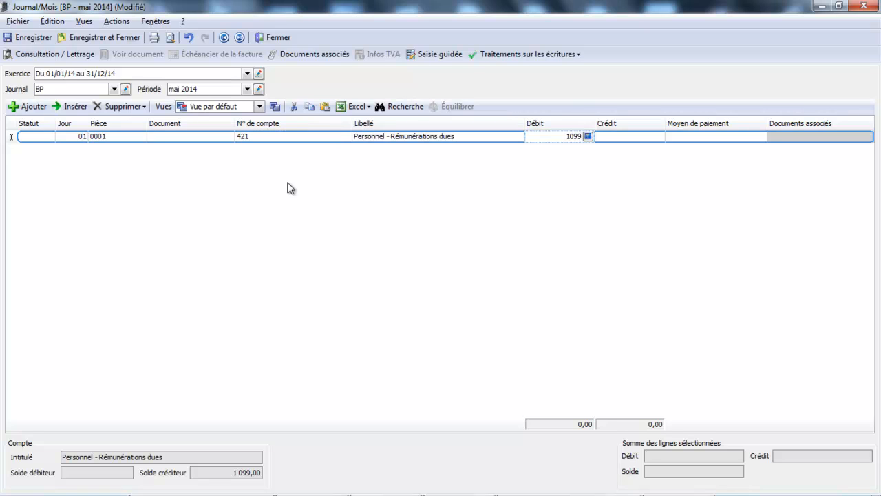
pyautogui.press('Tab')
pyautogui.press('Tab')
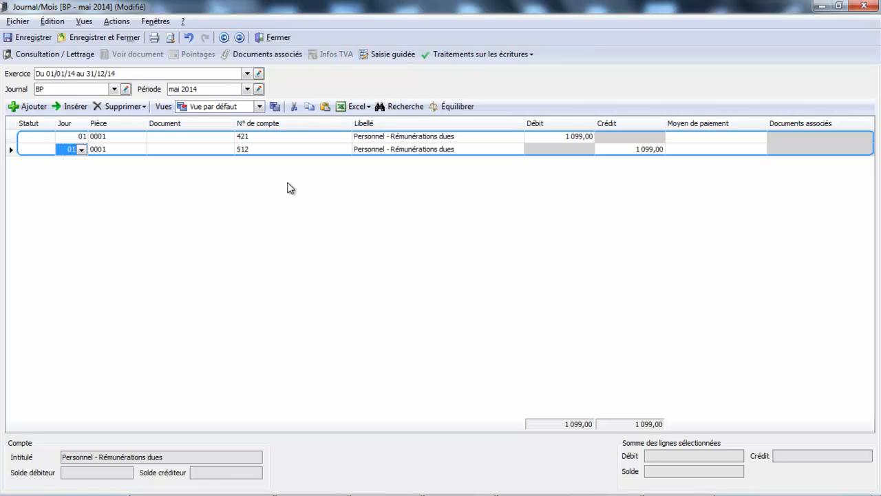
pyautogui.press('Tab')
pyautogui.press('Tab')
pyautogui.press('Tab')
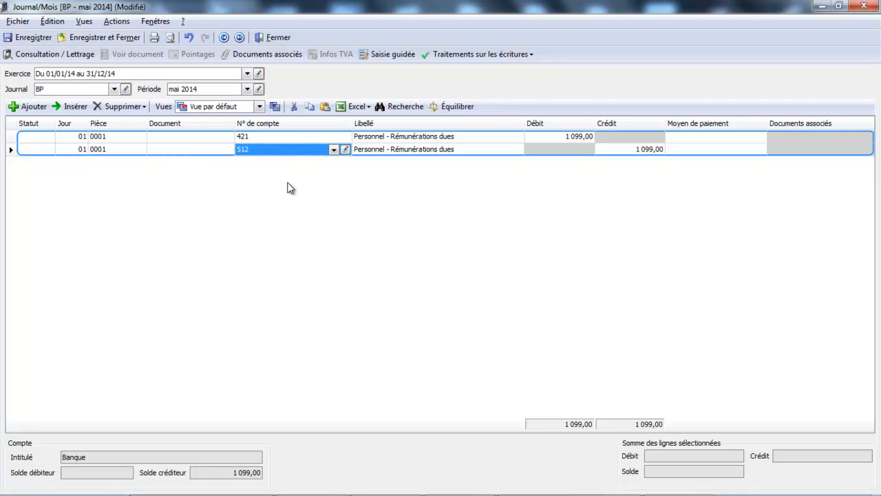
pyautogui.click(84, 38)
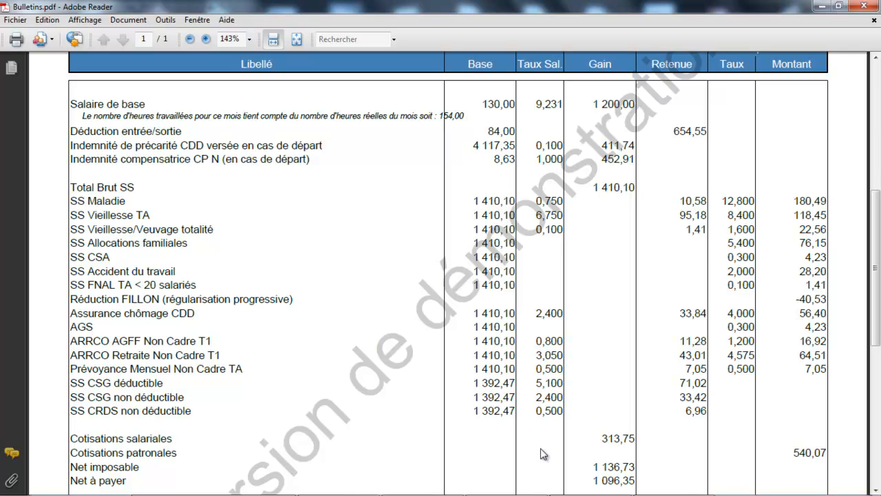
# Step: Switch from the payslip to EBP Comptabilité, open the OD journal and set its period to mars 2014
pyautogui.moveTo(547, 492)
pyautogui.click(603, 489)
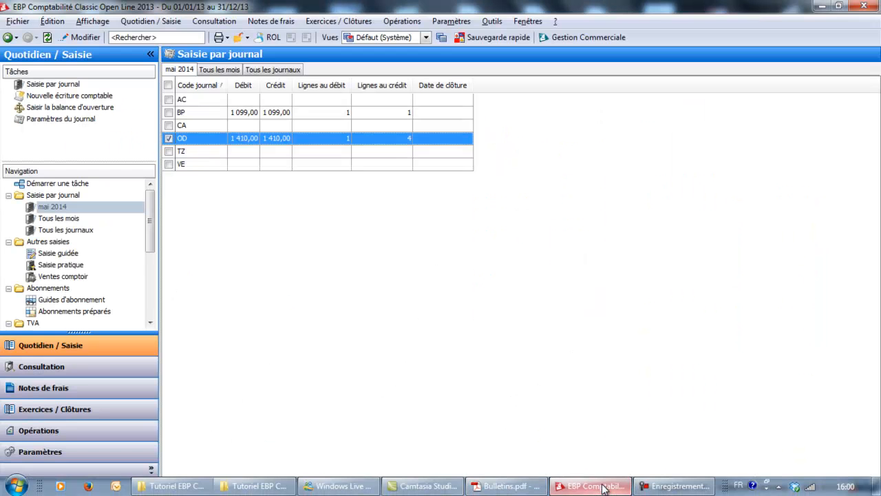
pyautogui.doubleClick(288, 139)
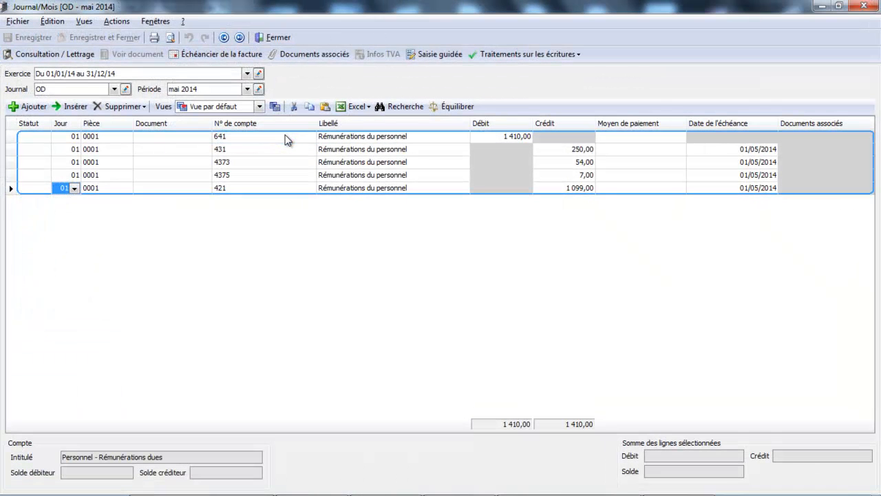
pyautogui.click(249, 89)
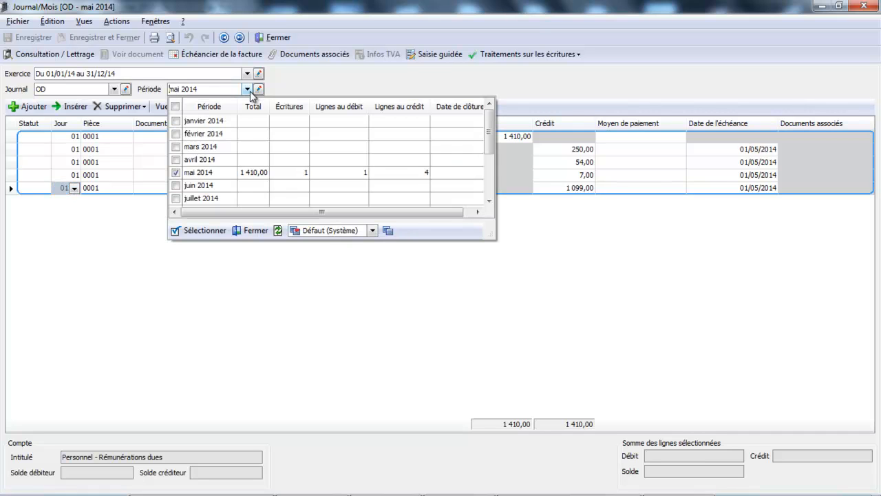
pyautogui.click(216, 152)
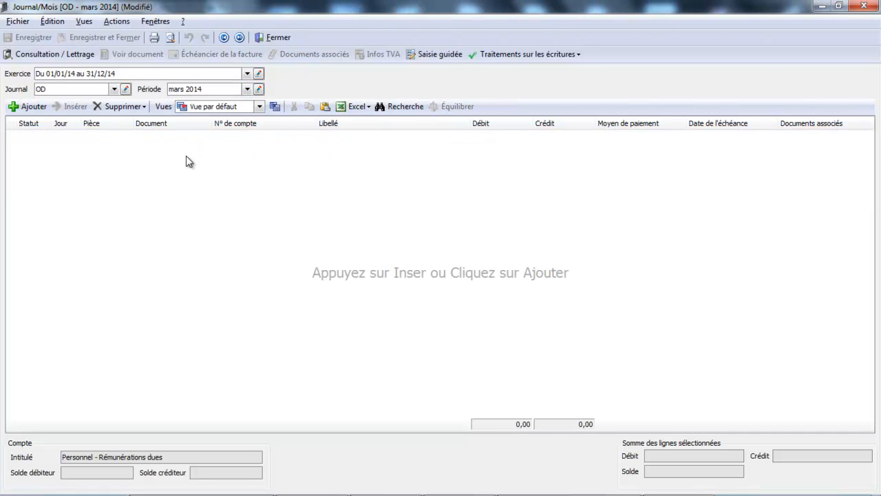
# Step: Add an entry line in the OD journal on account 6451 Cotisations à l'URSSAF
pyautogui.click(43, 108)
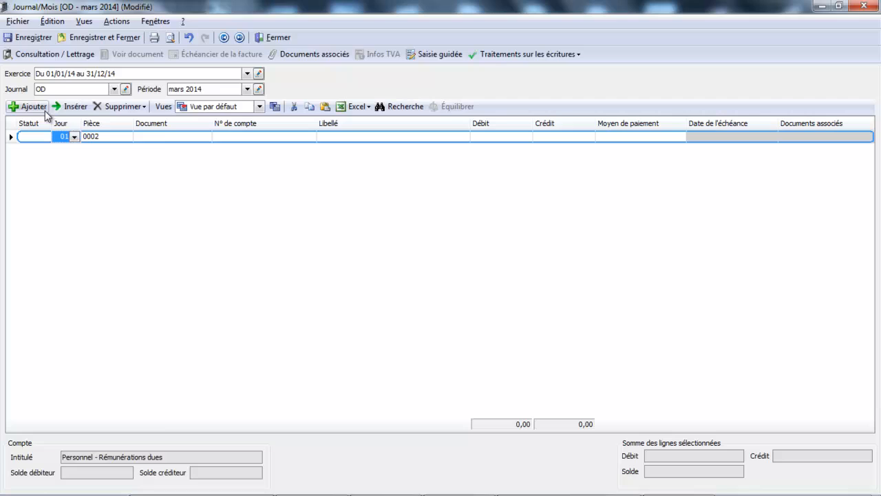
pyautogui.click(277, 137)
pyautogui.click(277, 138)
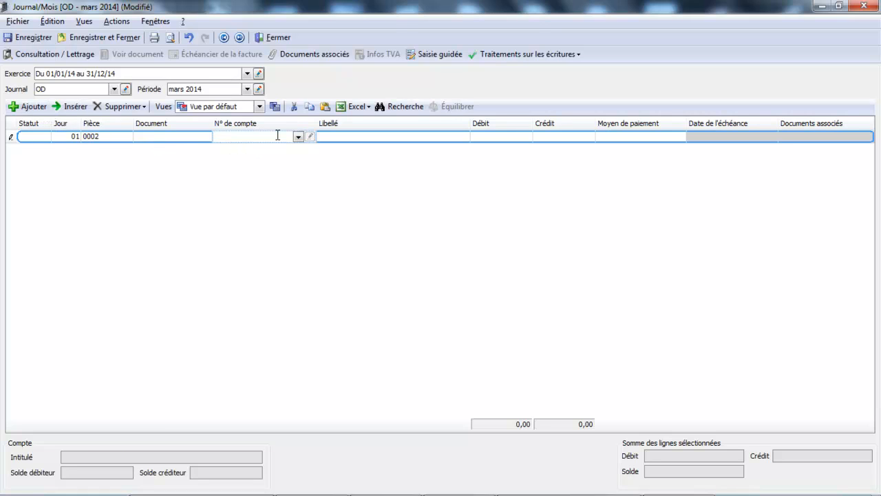
pyautogui.write('645')
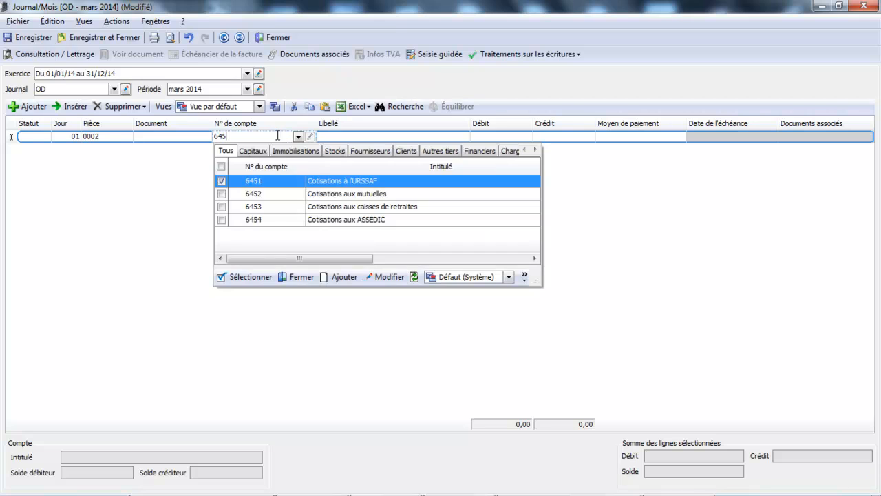
pyautogui.doubleClick(290, 188)
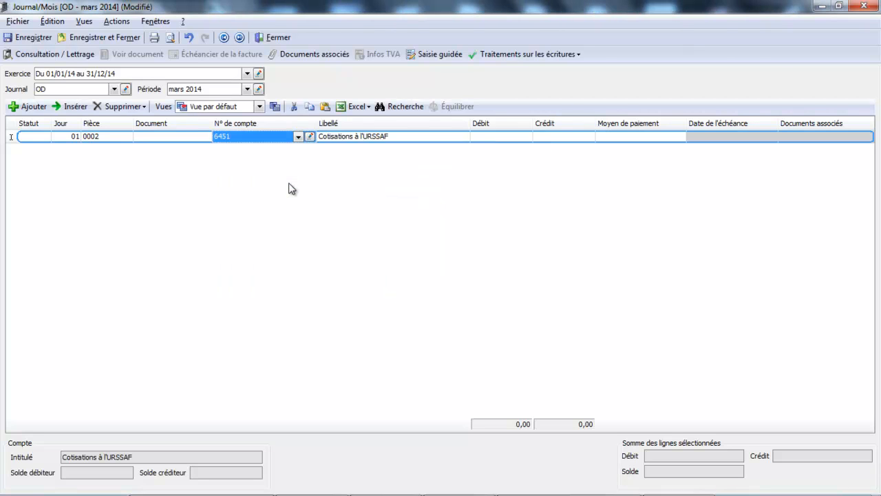
pyautogui.click(519, 135)
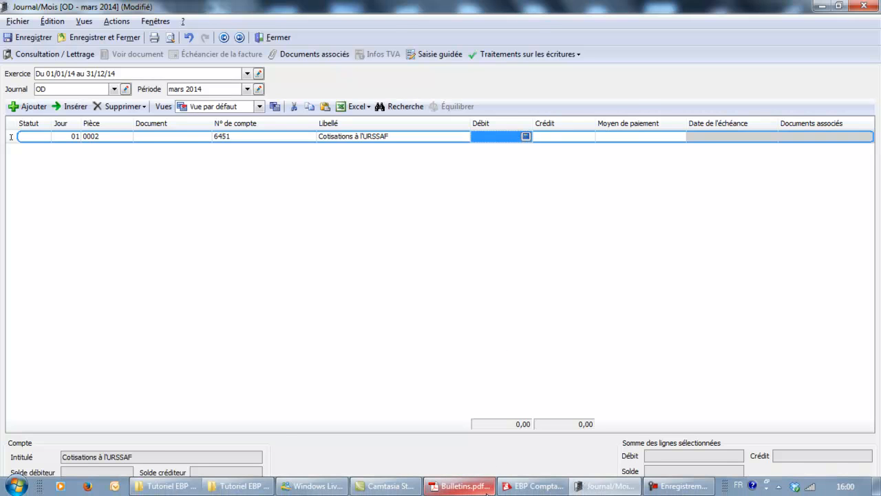
# Step: Check the employer URSSAF amounts on the Bulletins.pdf payslip, return to the OD journal and debit 300 on the 6451 line
pyautogui.click(460, 488)
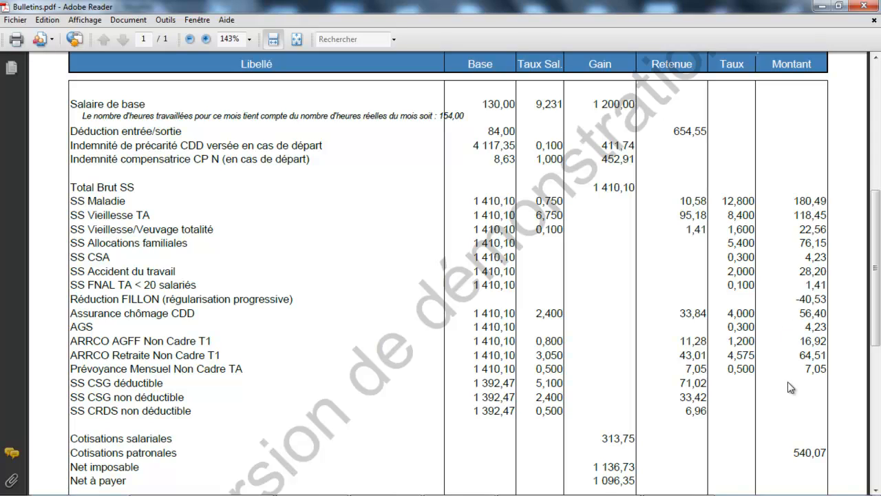
pyautogui.moveTo(409, 492)
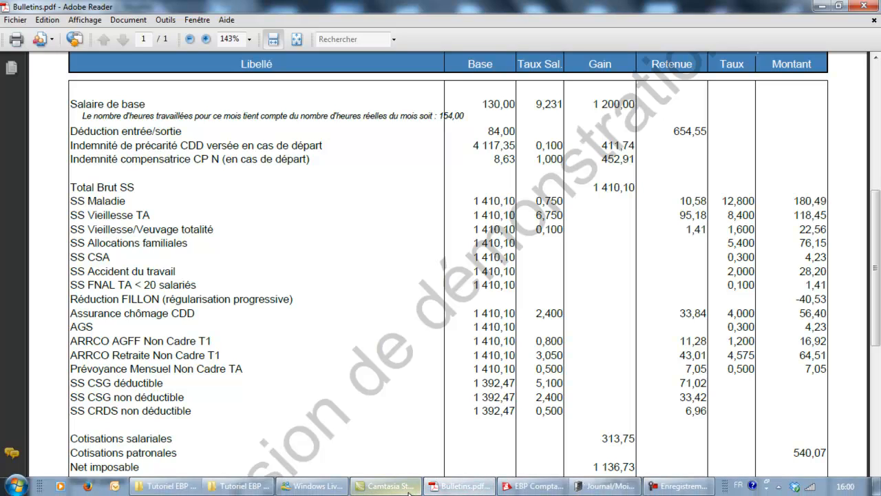
pyautogui.click(583, 486)
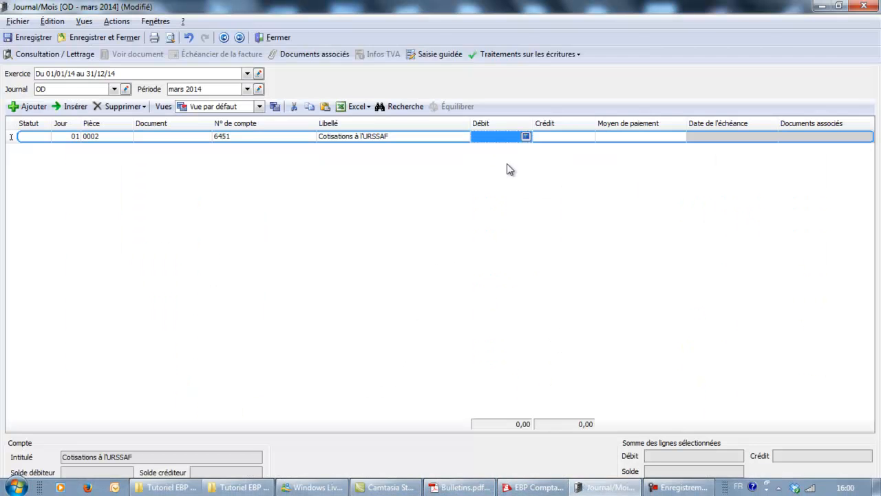
pyautogui.click(509, 136)
pyautogui.write('30')
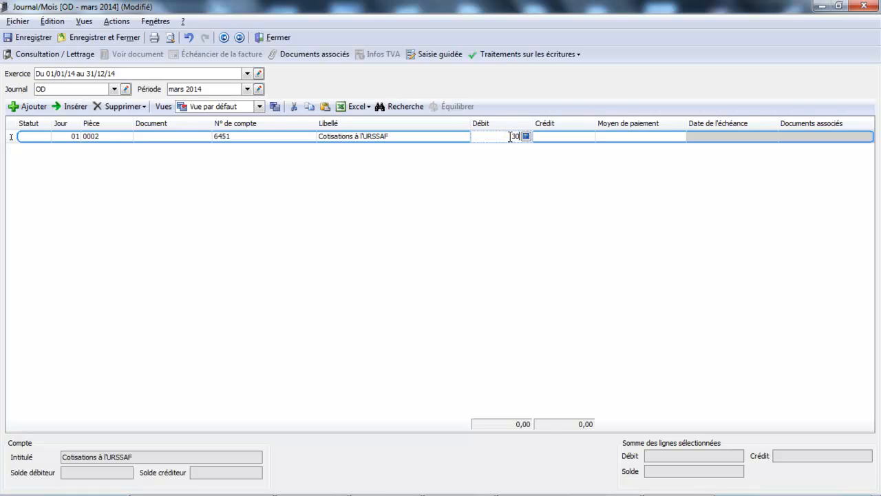
pyautogui.press('Return')
pyautogui.press('Return')
pyautogui.press('Return')
pyautogui.press('Return')
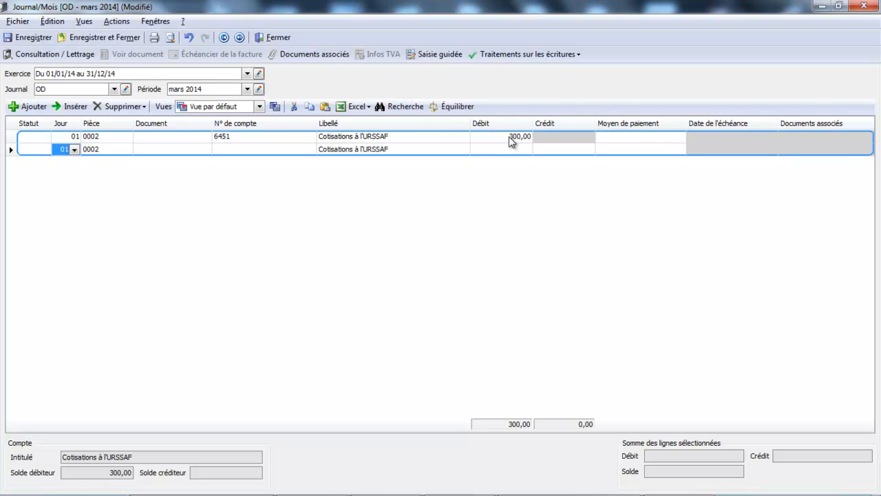
# Step: Add a second line on account 6453 Cotisations aux caisses de retraites, check the payslip's employer pension amounts, and debit 80
pyautogui.write('645')
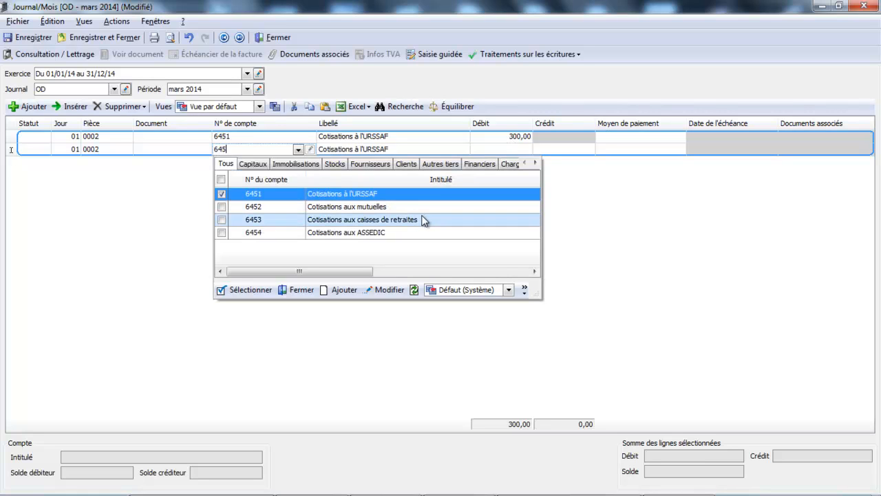
pyautogui.doubleClick(423, 220)
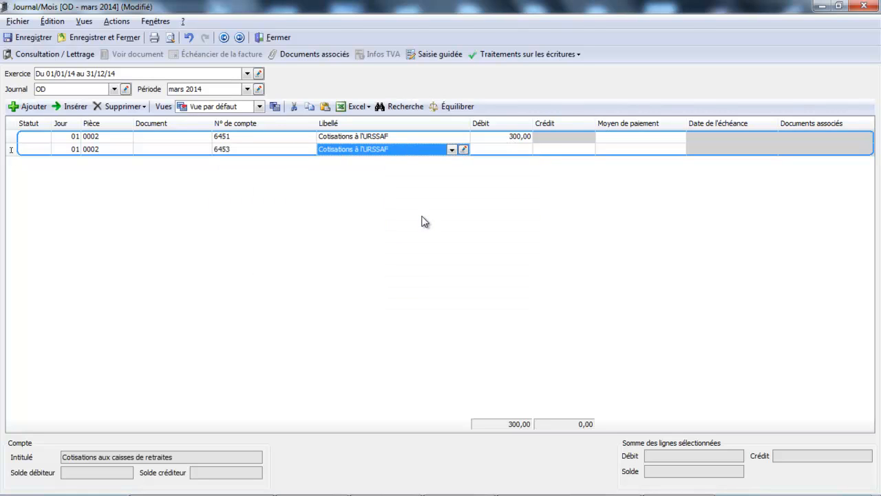
pyautogui.press('Return')
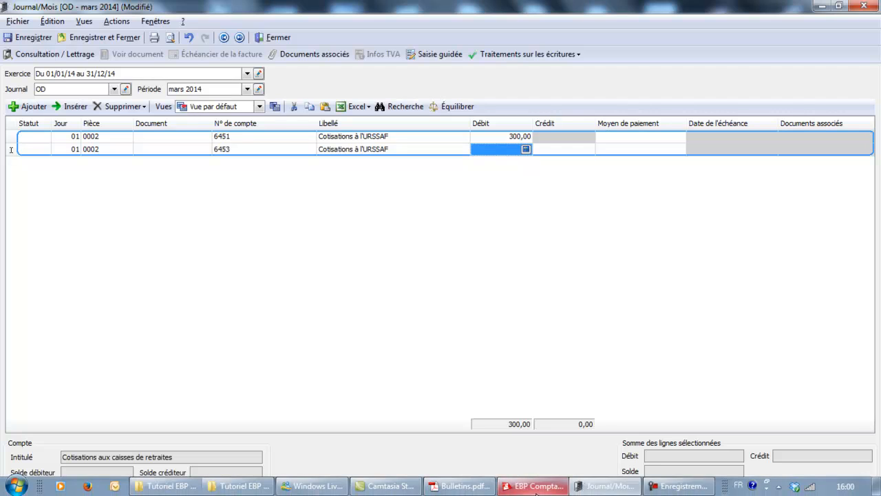
pyautogui.click(463, 486)
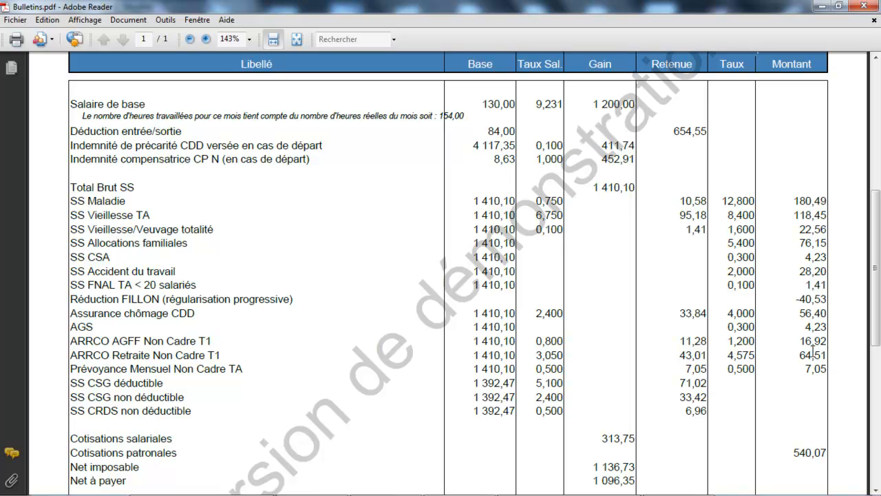
pyautogui.moveTo(457, 482)
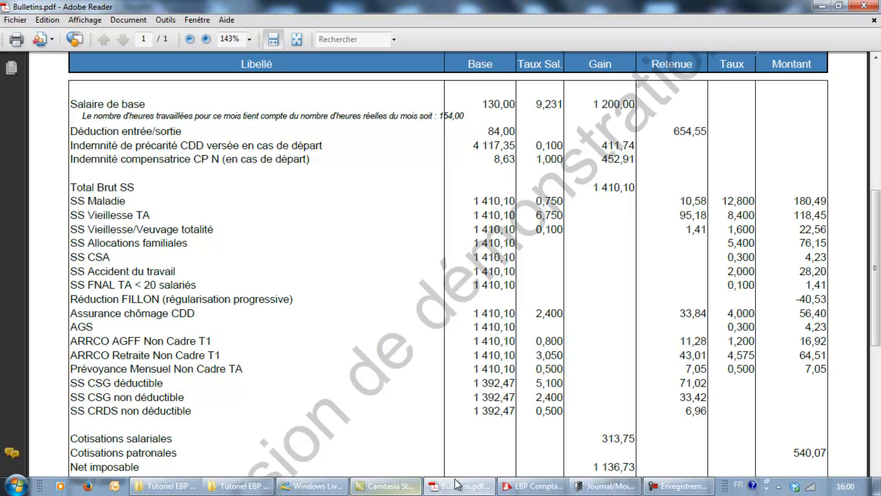
pyautogui.click(597, 487)
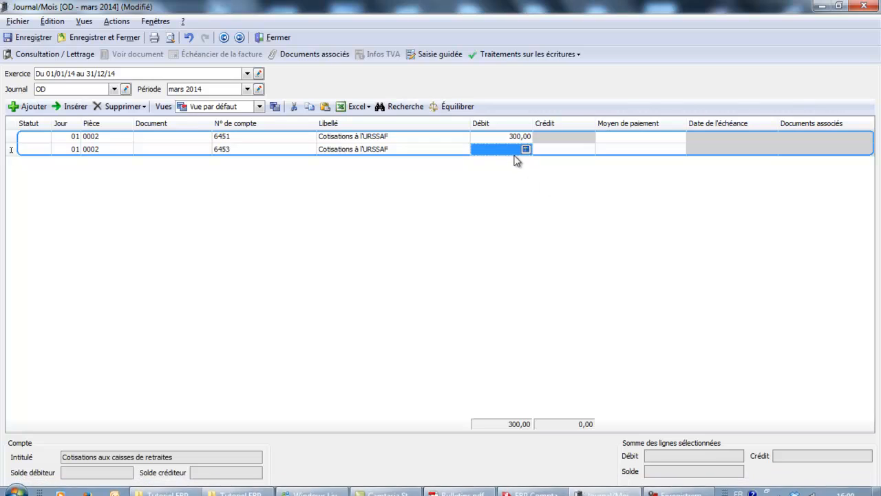
pyautogui.write('8')
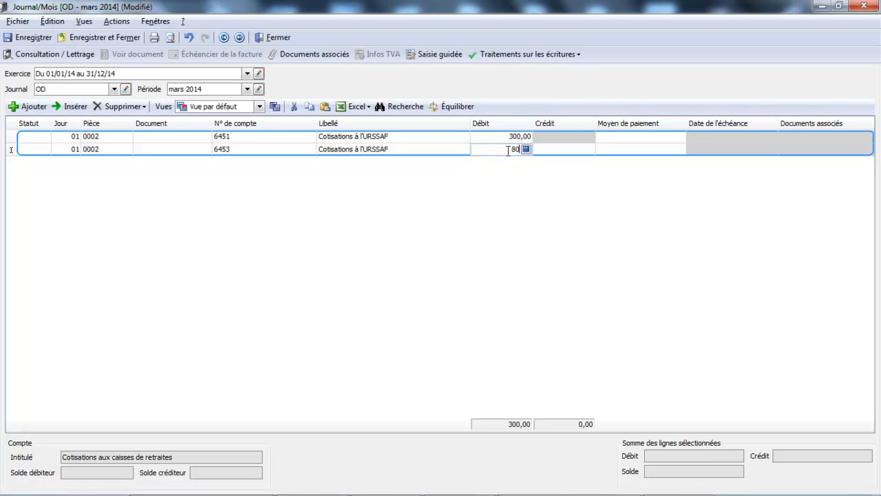
pyautogui.write('0')
pyautogui.press('Return')
pyautogui.press('Return')
pyautogui.press('Return')
pyautogui.press('Return')
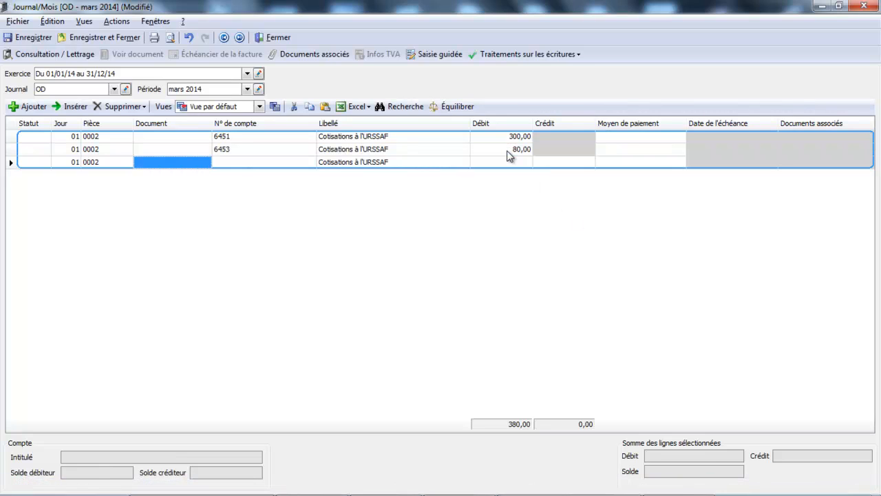
# Step: On the third line, create and select the new account 6457 titled Cotisations prévoyance, saving and closing its record
pyautogui.write('645')
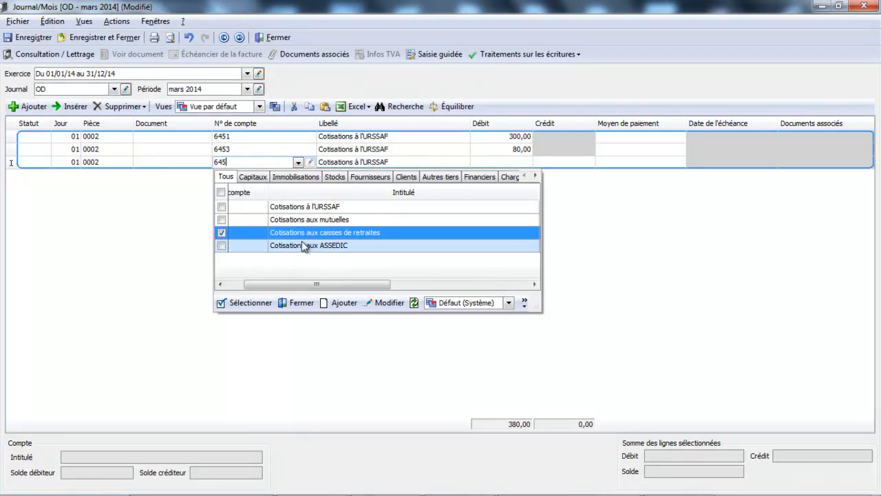
pyautogui.click(339, 304)
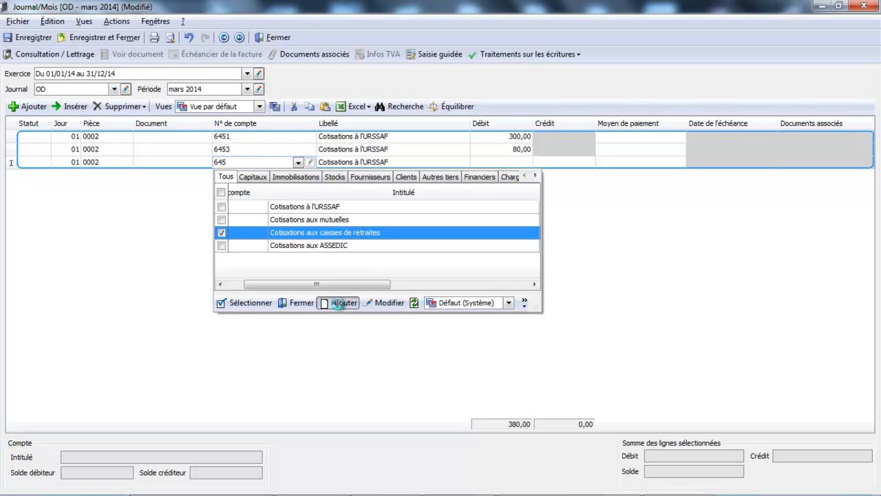
pyautogui.write('6')
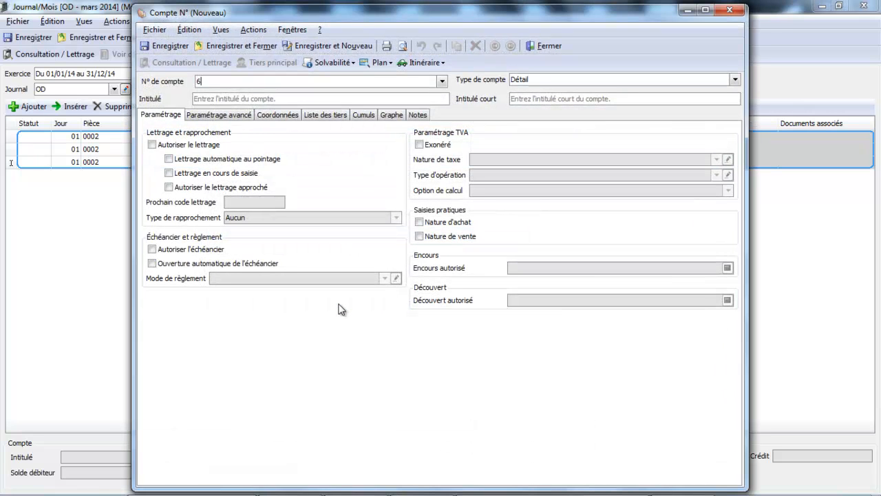
pyautogui.write('457')
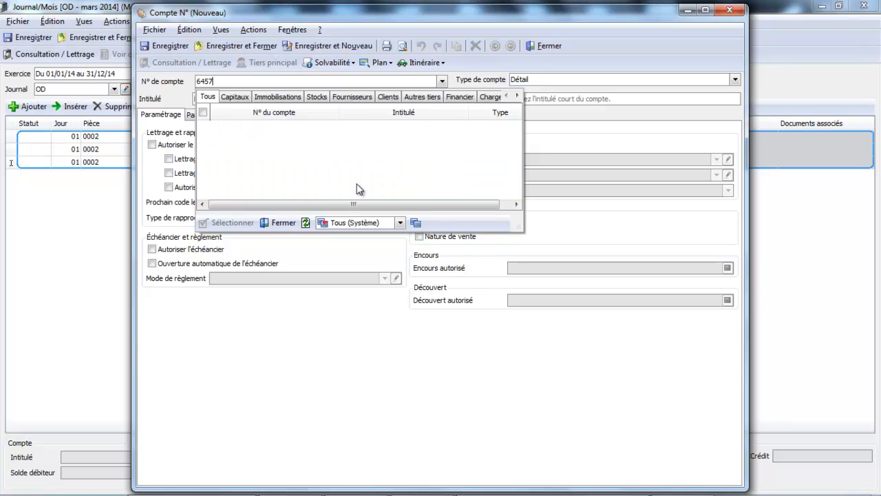
pyautogui.click(282, 222)
pyautogui.click(268, 99)
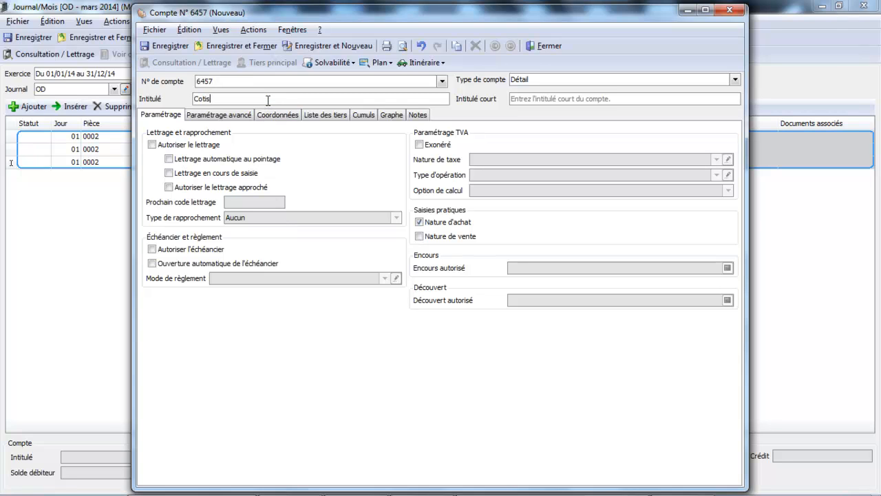
pyautogui.write('Cotisations prévoyance')
pyautogui.press('Tab')
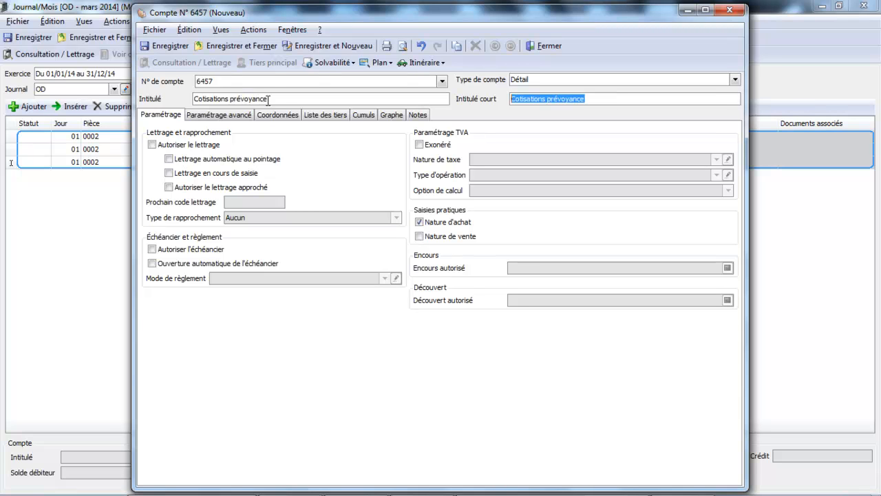
pyautogui.click(233, 46)
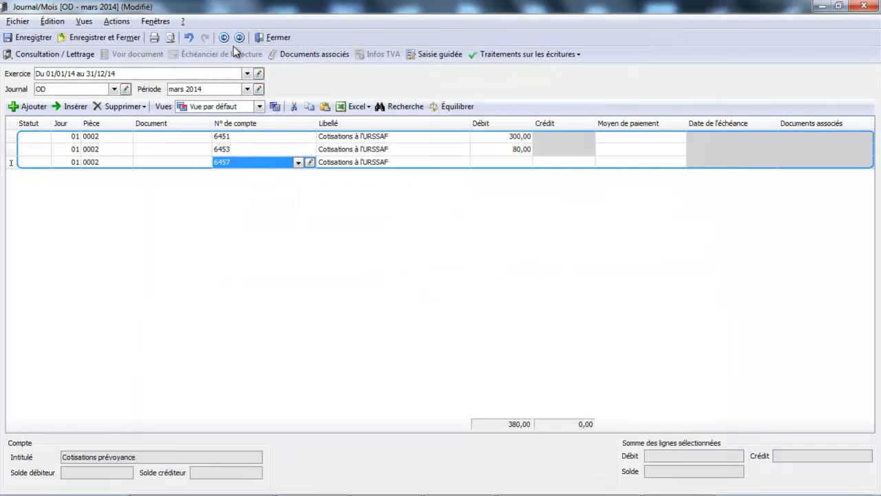
# Step: Check the employer prévoyance amount on the payslip, return to the OD journal and debit 7 on the 6457 line
pyautogui.press('Tab')
pyautogui.press('Tab')
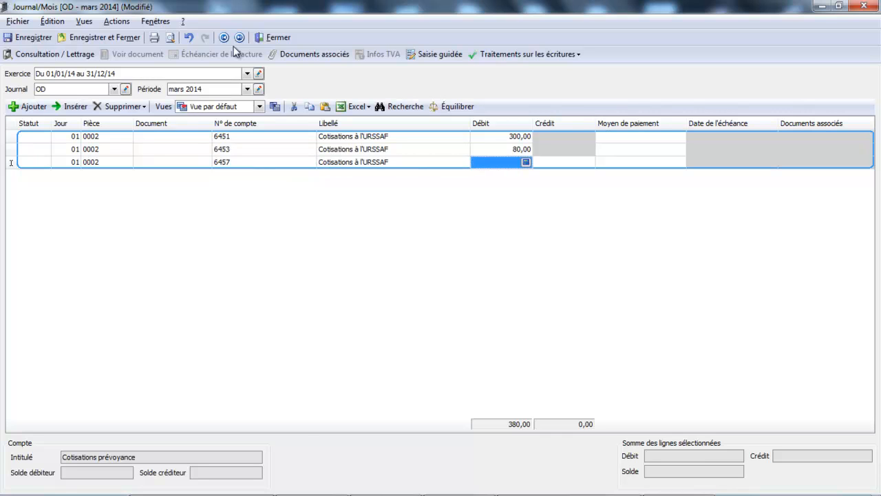
pyautogui.click(459, 487)
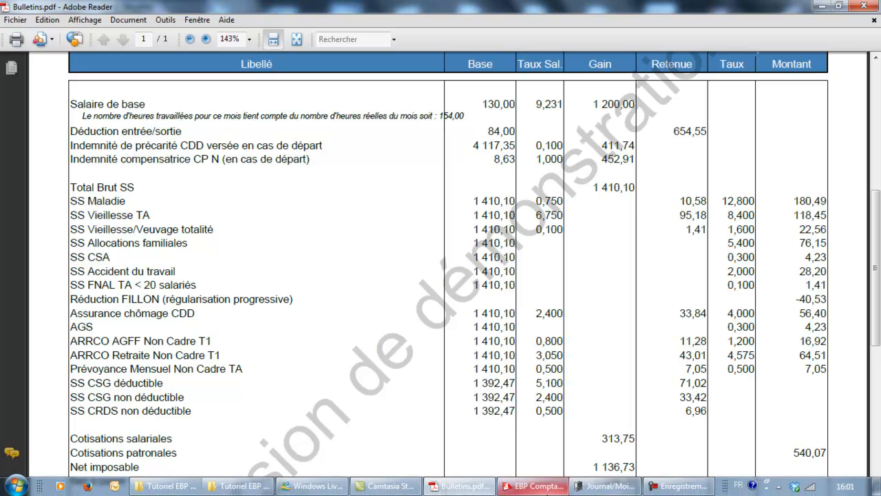
pyautogui.click(602, 488)
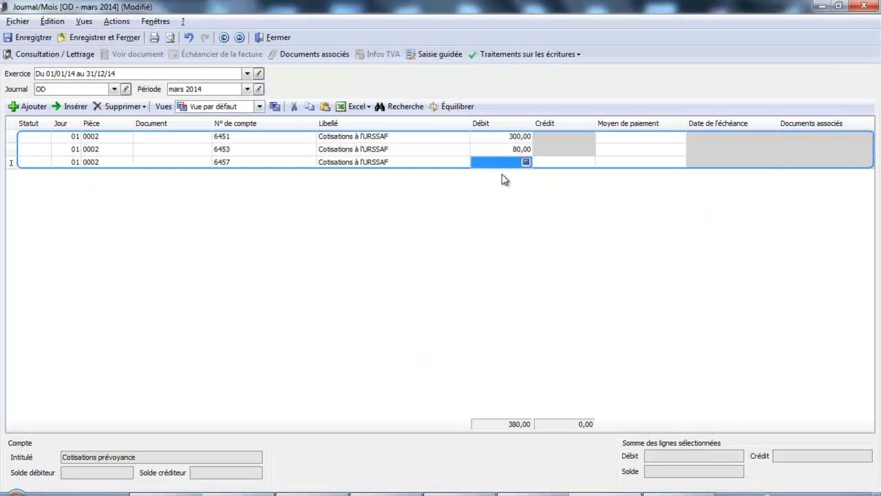
pyautogui.click(503, 166)
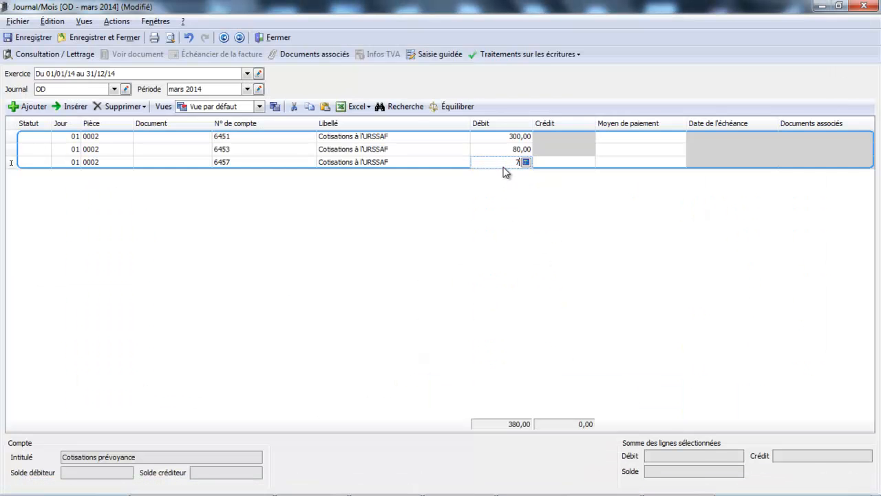
pyautogui.write('7')
pyautogui.press('Return')
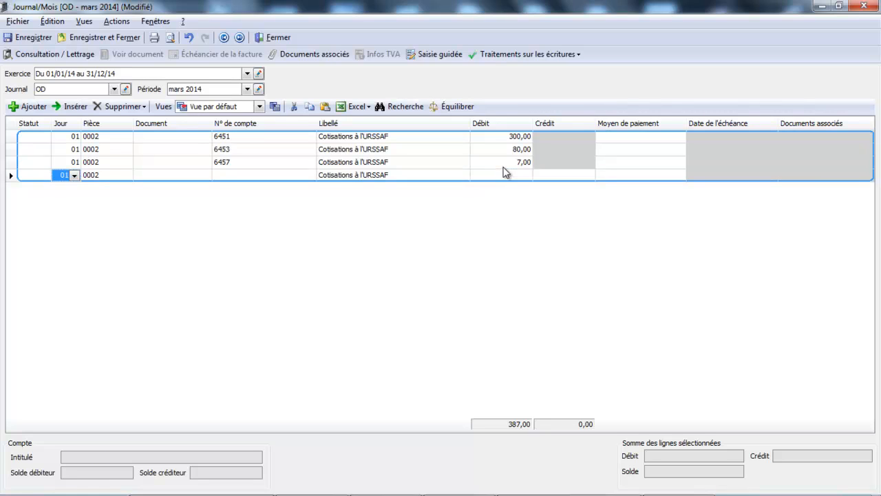
# Step: On the fourth line, credit 300 to account 431 Sécurité sociale
pyautogui.press('Return')
pyautogui.press('Return')
pyautogui.press('Return')
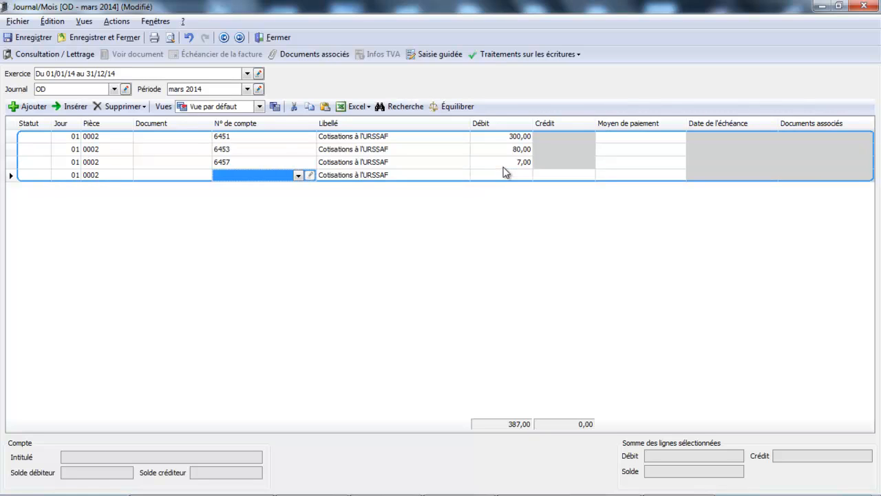
pyautogui.write('431')
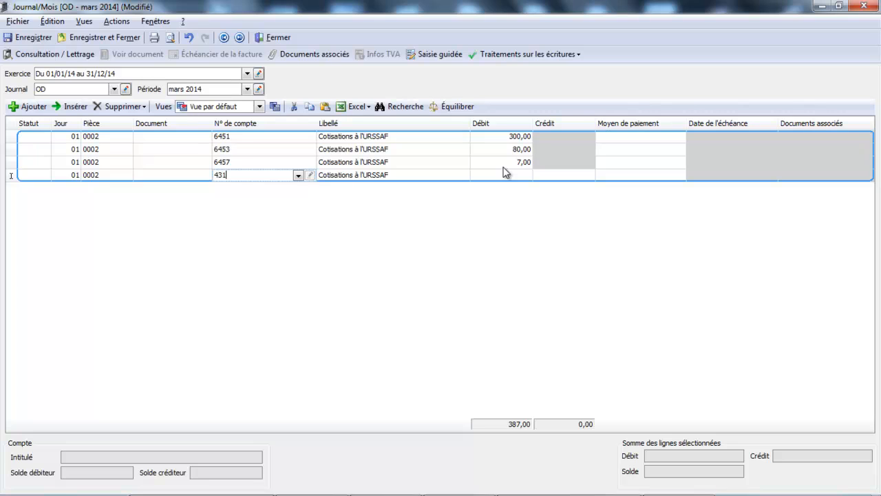
pyautogui.doubleClick(468, 220)
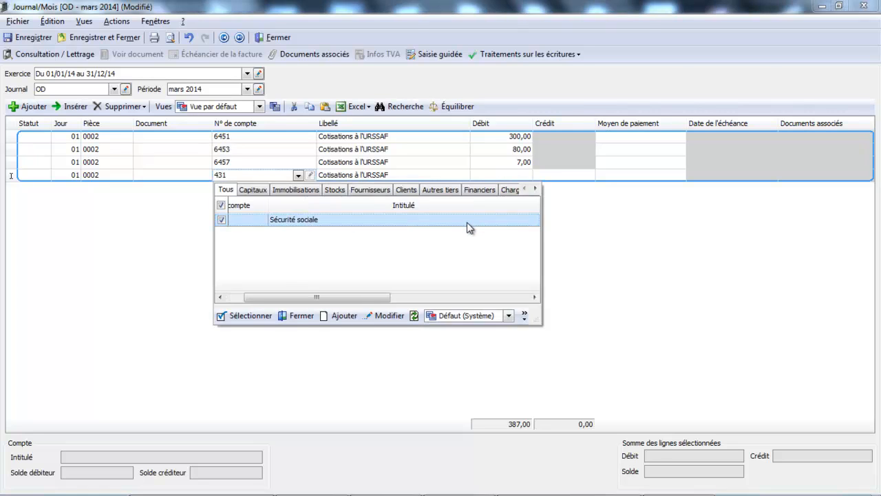
pyautogui.press('Return')
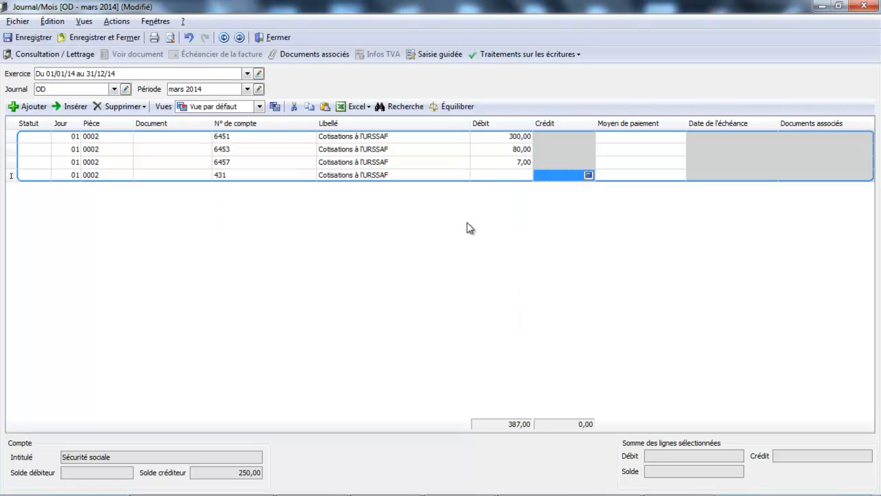
pyautogui.write('300')
pyautogui.press('Return')
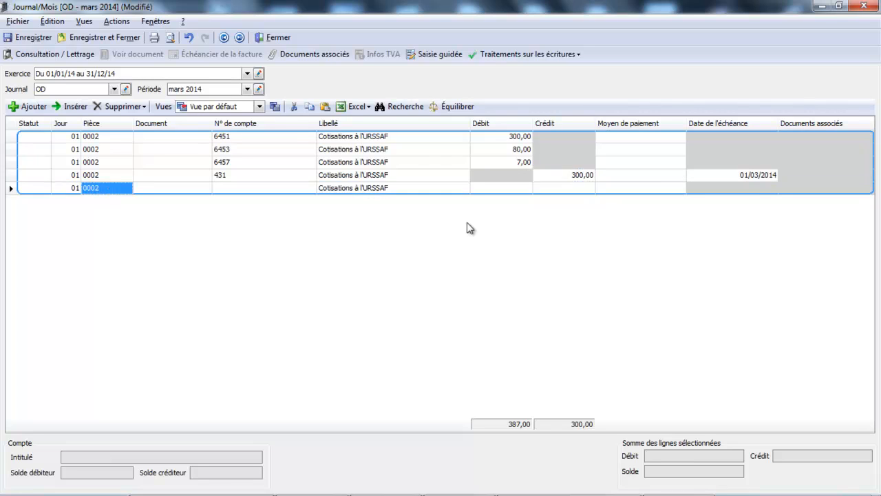
# Step: On the fifth line, credit 80 to account 4373 Caisses de retraites
pyautogui.press('Return')
pyautogui.press('Return')
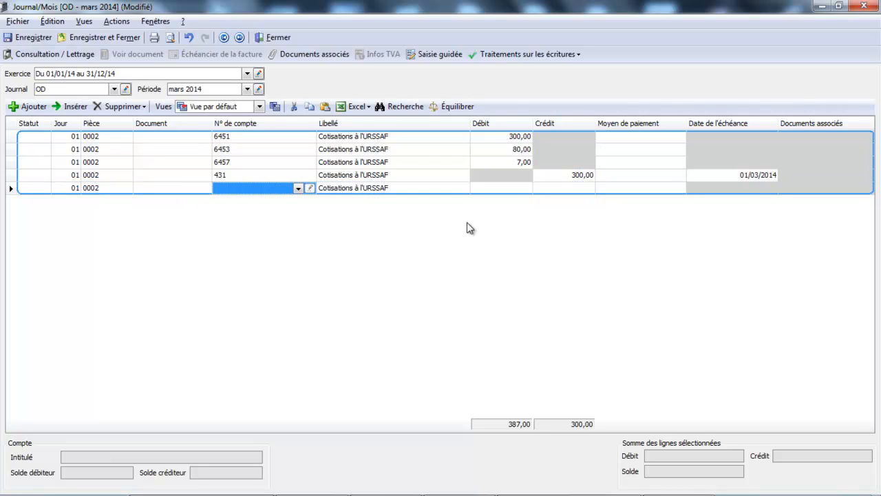
pyautogui.write('437')
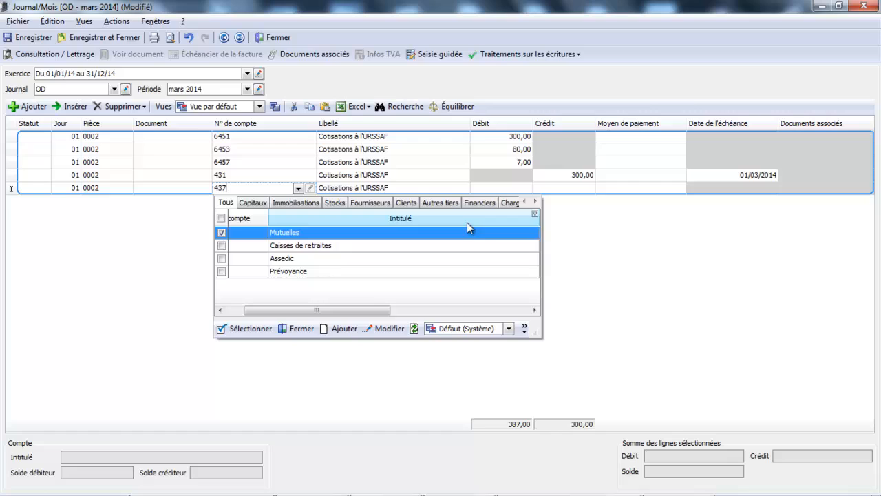
pyautogui.doubleClick(442, 251)
pyautogui.press('Tab')
pyautogui.press('Tab')
pyautogui.press('Tab')
pyautogui.hotkey('shift', 'Tab')
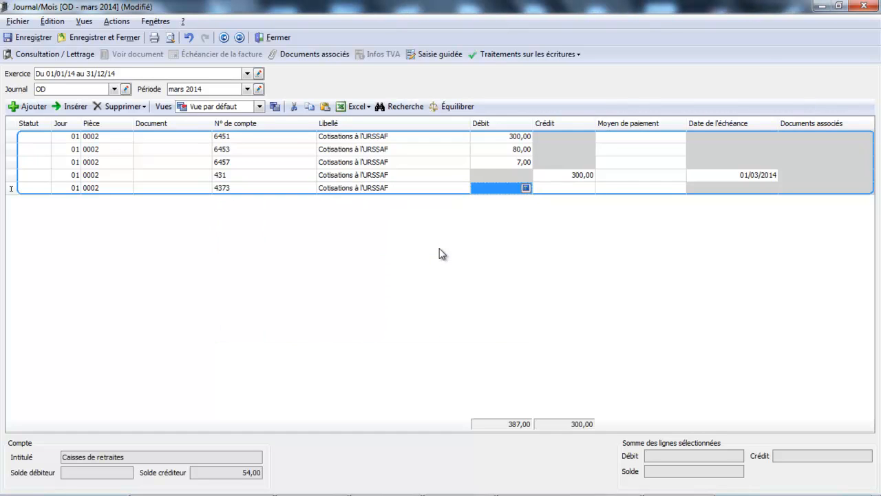
pyautogui.click(561, 188)
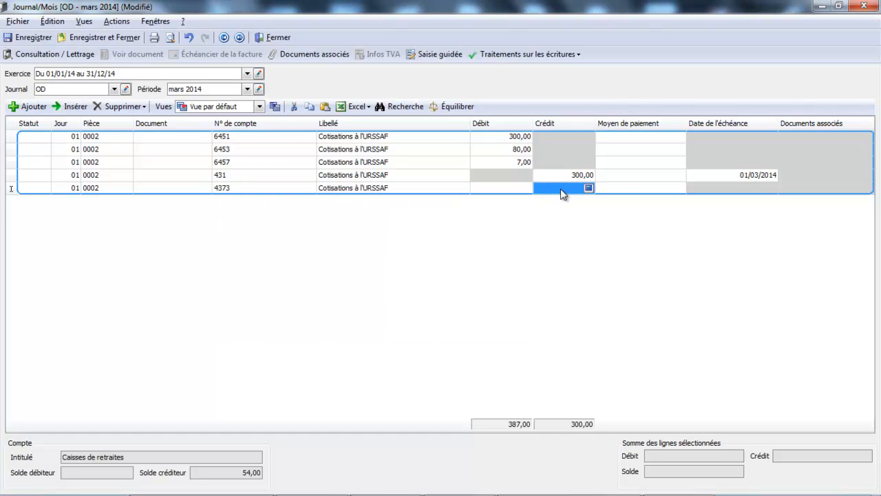
pyautogui.write('80')
pyautogui.press('Return')
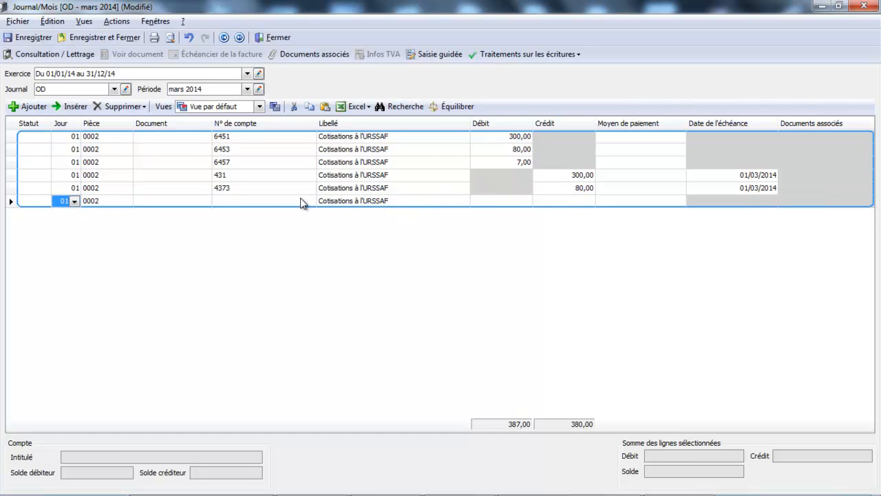
# Step: On the sixth line, credit 7 to account 4375 Prévoyance and complete the entry
pyautogui.click(297, 201)
pyautogui.write('4')
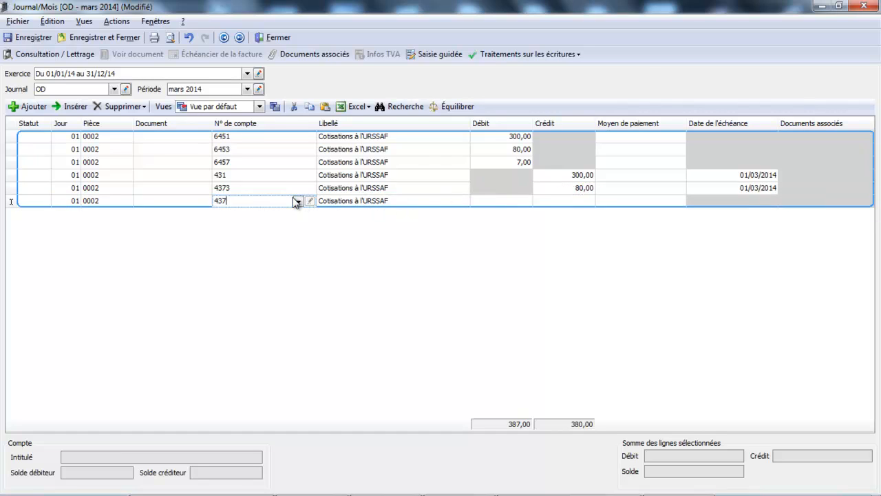
pyautogui.write('37')
pyautogui.click(297, 201)
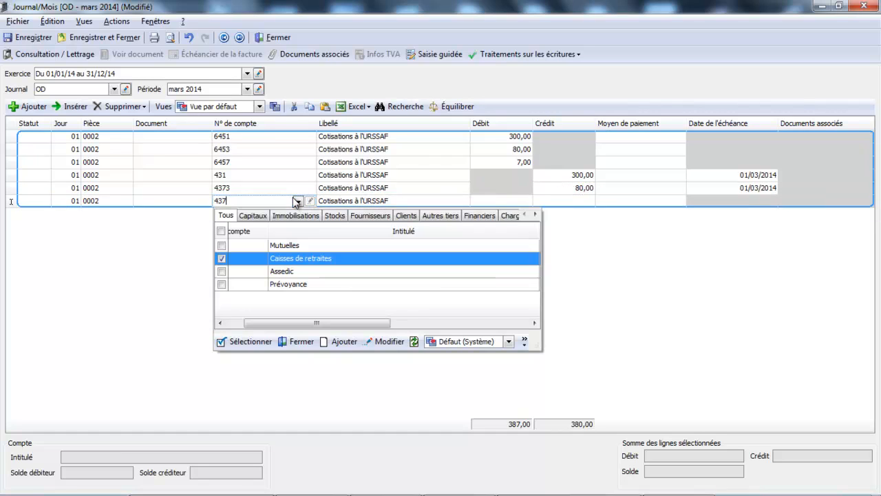
pyautogui.doubleClick(303, 284)
pyautogui.write('7')
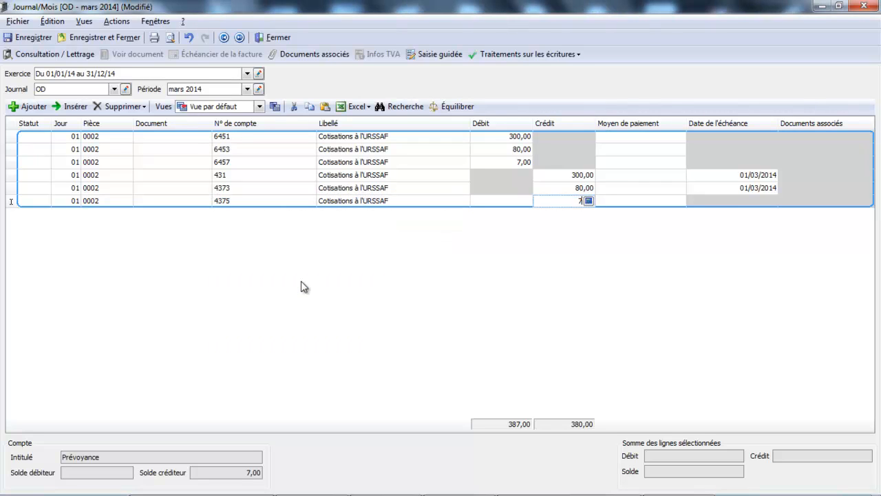
pyautogui.press('Return')
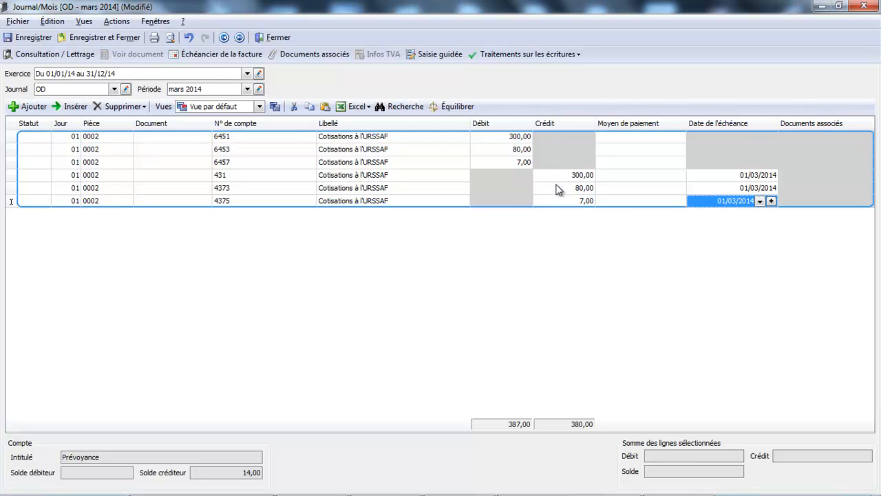
pyautogui.press('Return')
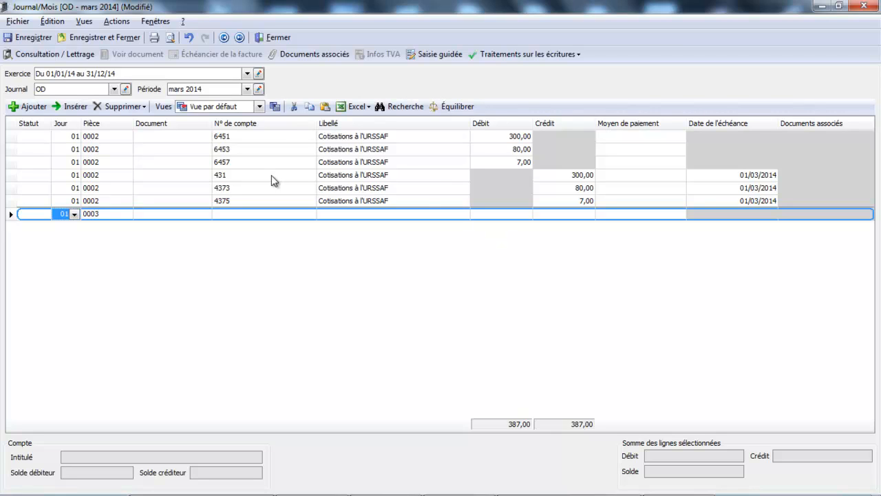
# Step: Consult account 431 Sécurité sociale from its journal line for the 01/01/2014 to 31/12/2014 fiscal year, then close the consultation
pyautogui.click(252, 180)
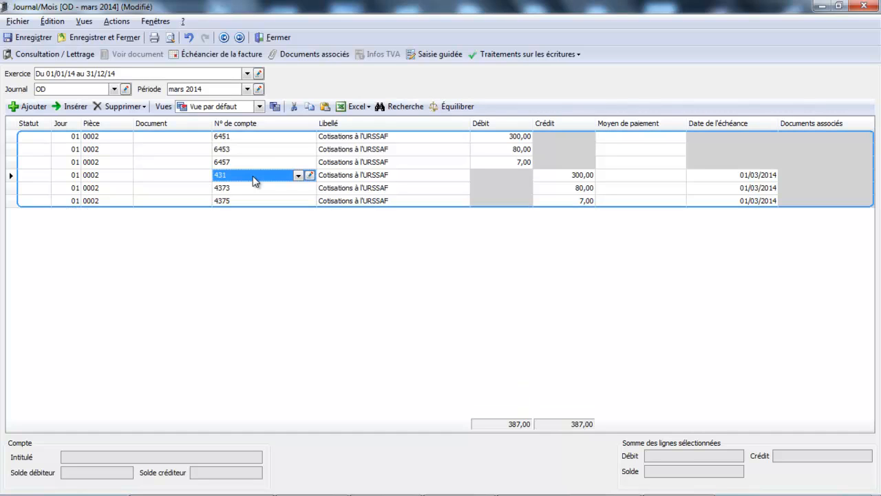
pyautogui.click(75, 54)
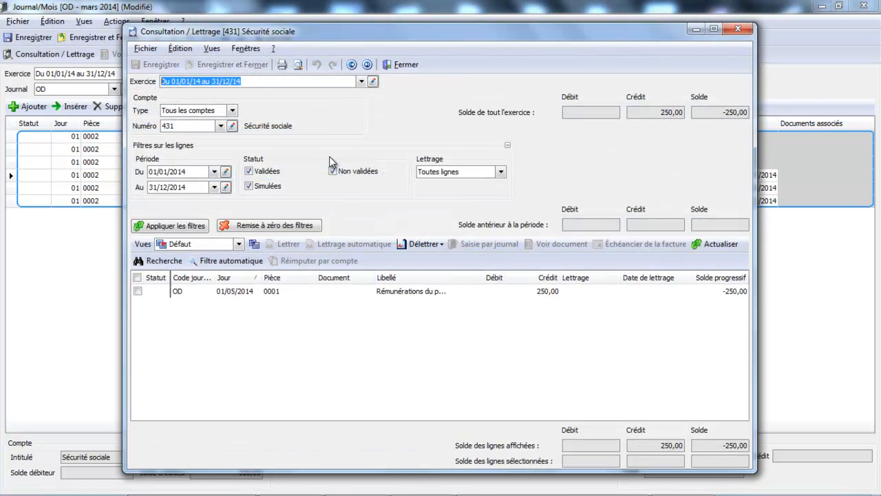
pyautogui.click(360, 83)
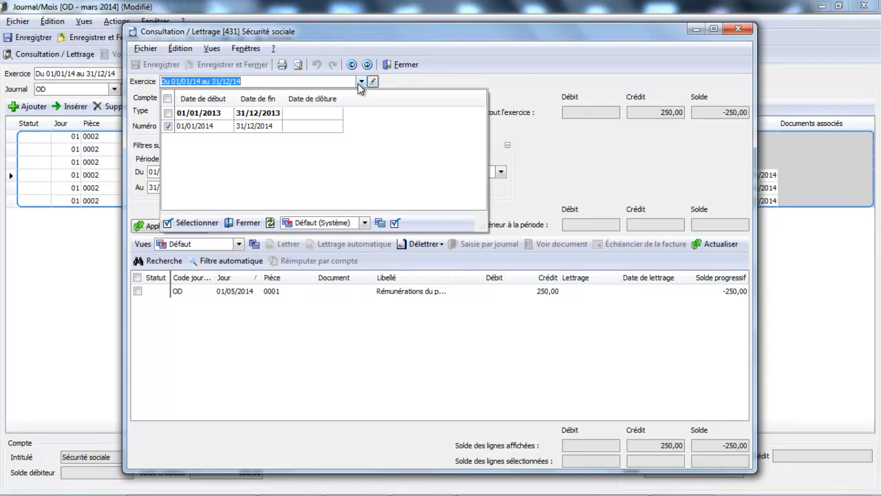
pyautogui.click(290, 130)
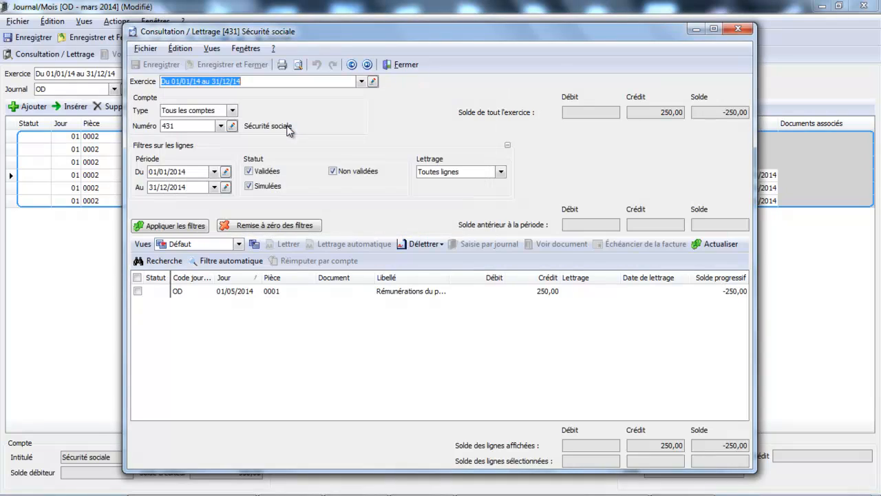
pyautogui.click(406, 65)
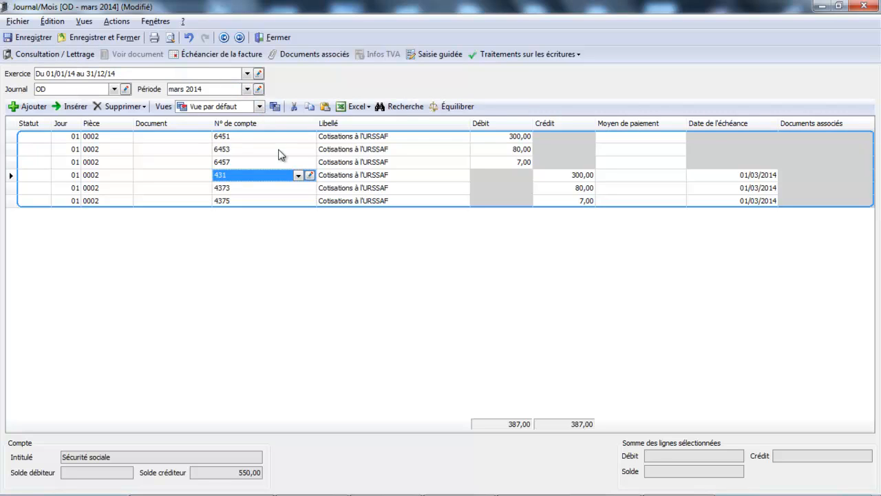
# Step: Save and close the March 2014 OD journal, return to the EBP main window and open the consultation of account 431
pyautogui.click(113, 37)
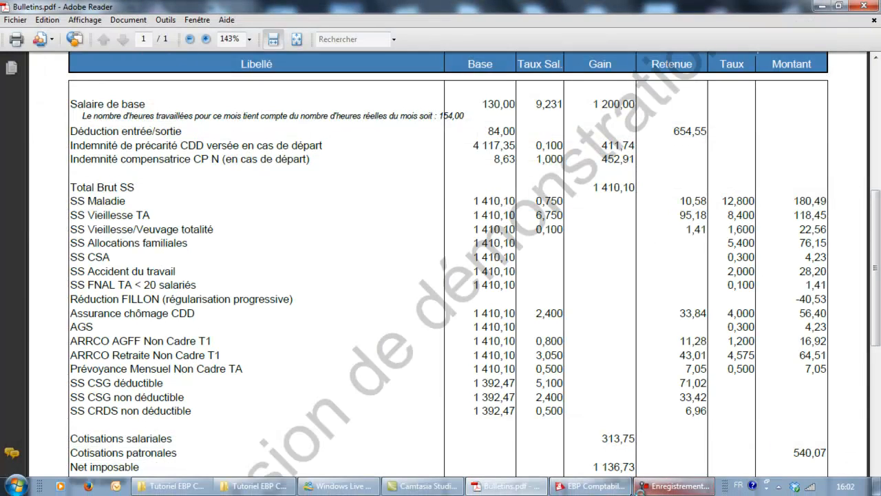
pyautogui.click(588, 486)
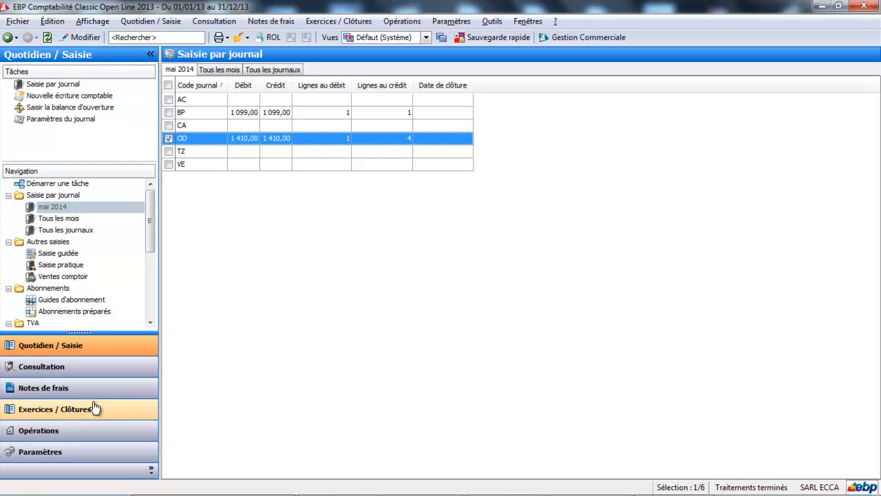
pyautogui.click(101, 371)
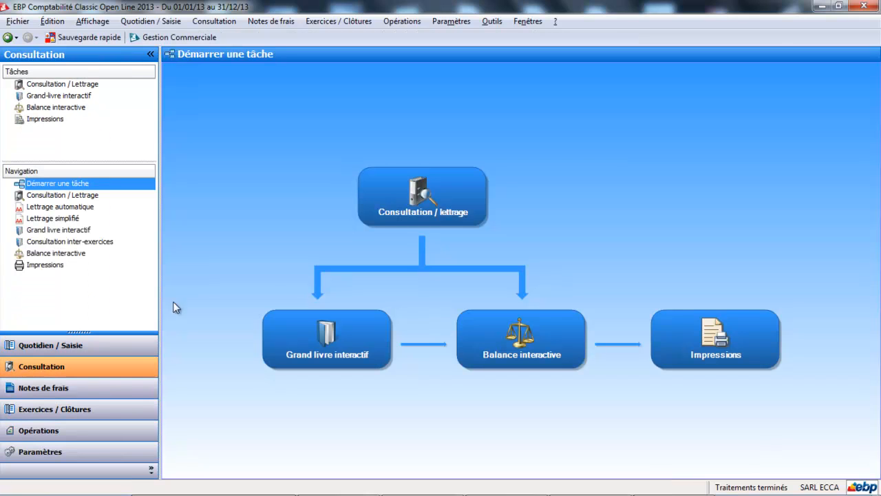
pyautogui.click(455, 185)
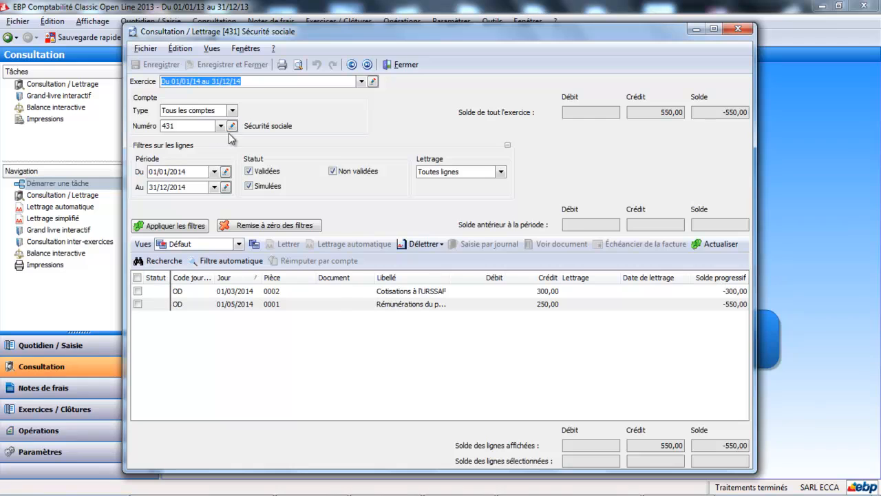
# Step: Consult the lines and balances of accounts 4373 Caisses de retraites and 4375 Prévoyance, then close the consultation
pyautogui.click(220, 127)
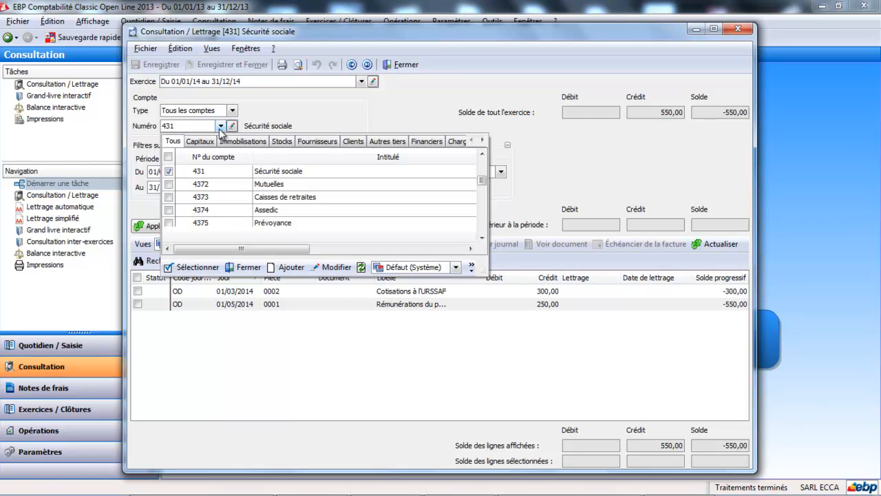
pyautogui.click(229, 197)
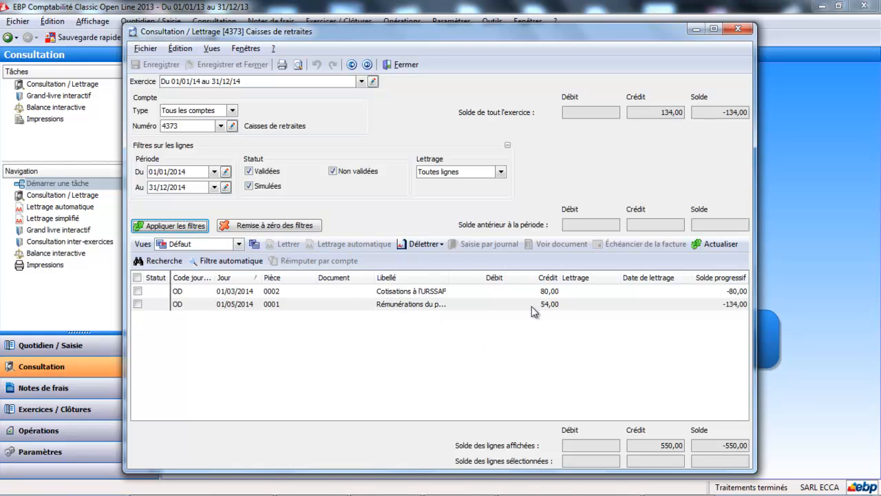
pyautogui.click(713, 29)
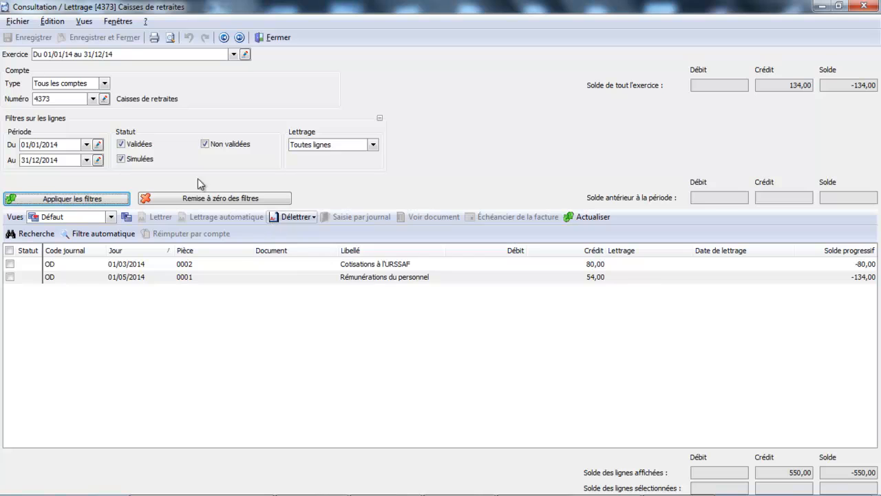
pyautogui.click(93, 99)
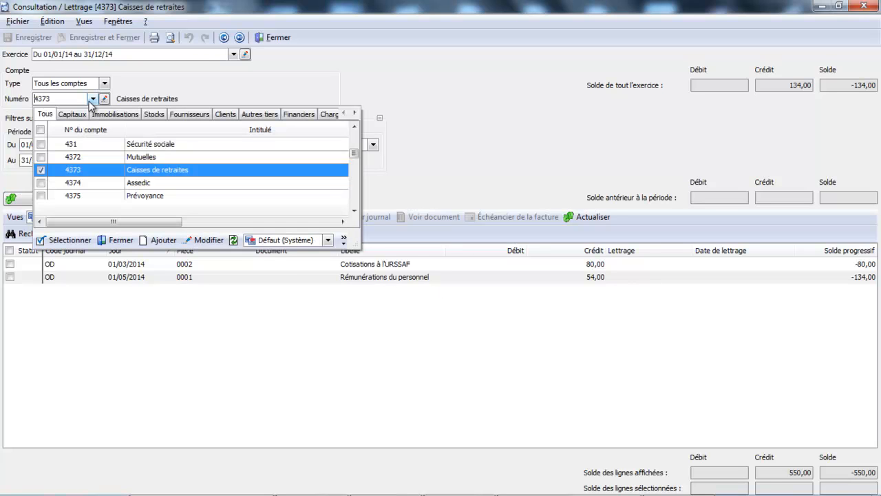
pyautogui.click(81, 196)
pyautogui.press('Return')
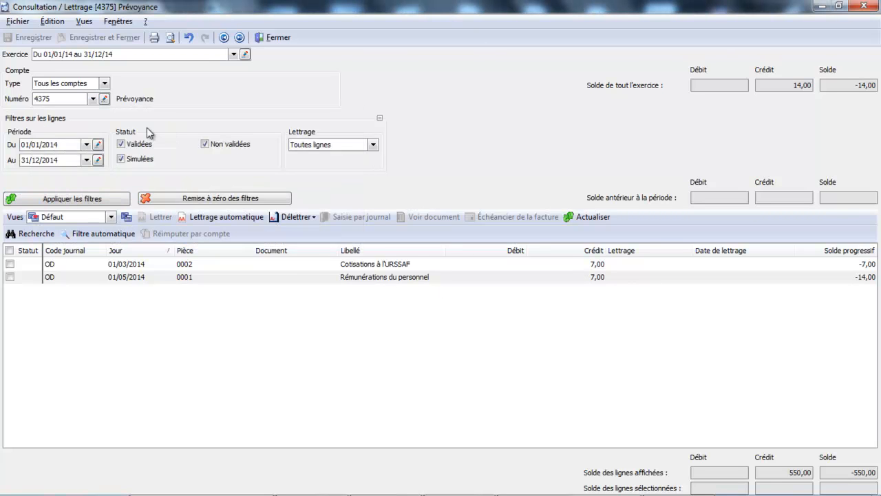
pyautogui.click(279, 37)
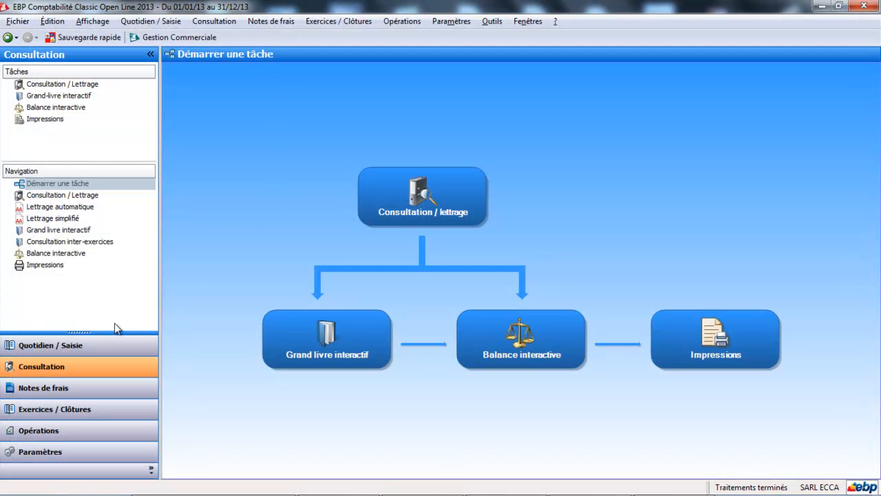
# Step: Open the BP journal, set its period to avril 2014 and add an entry line
pyautogui.click(104, 351)
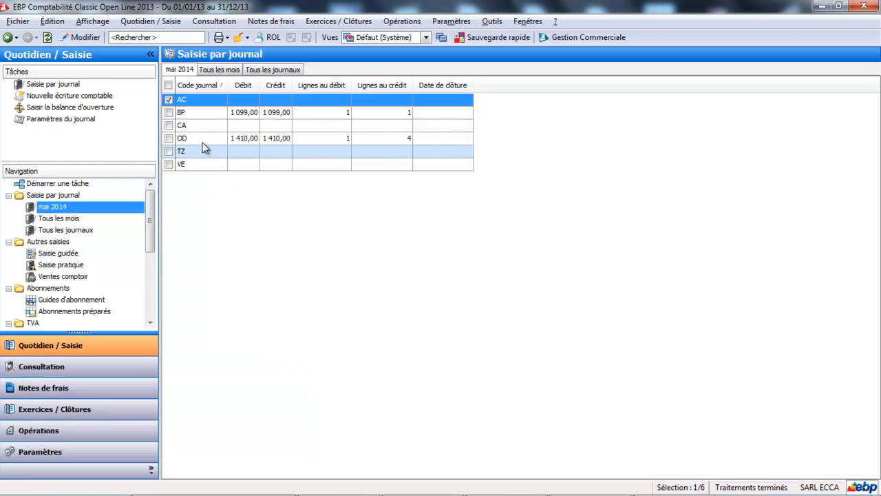
pyautogui.click(213, 113)
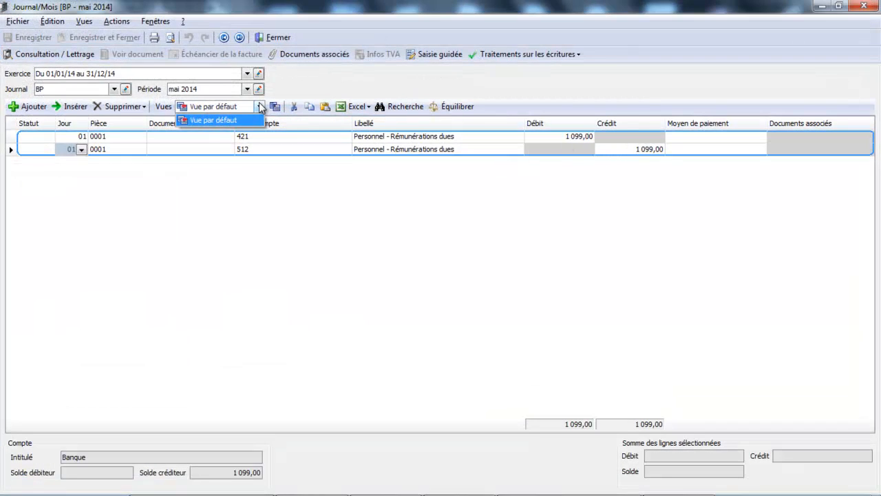
pyautogui.click(247, 90)
pyautogui.click(247, 89)
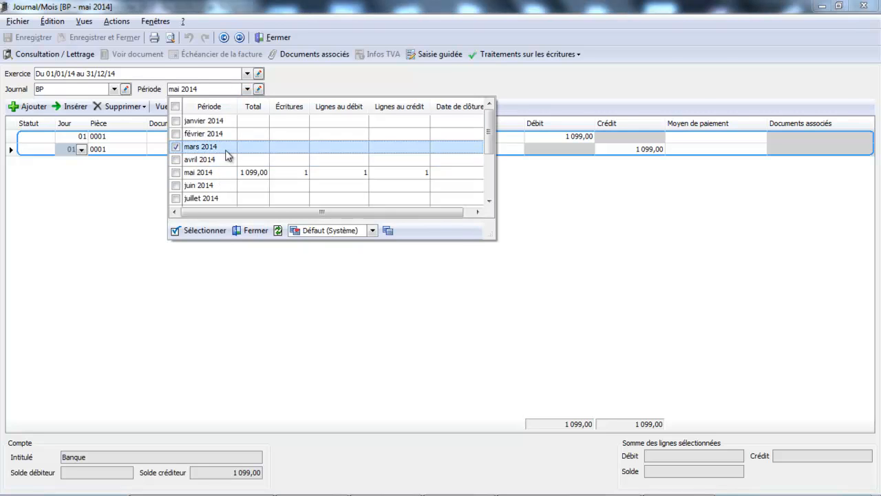
pyautogui.click(222, 147)
pyautogui.click(248, 90)
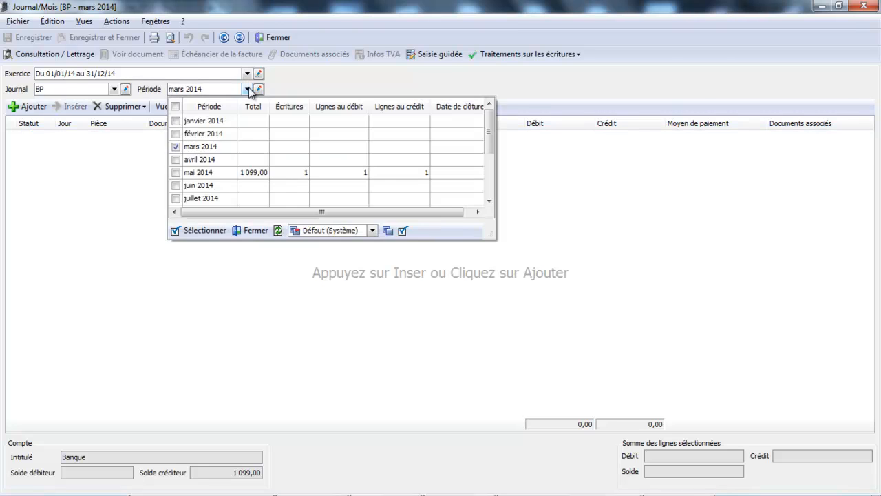
pyautogui.click(217, 159)
pyautogui.press('Insert')
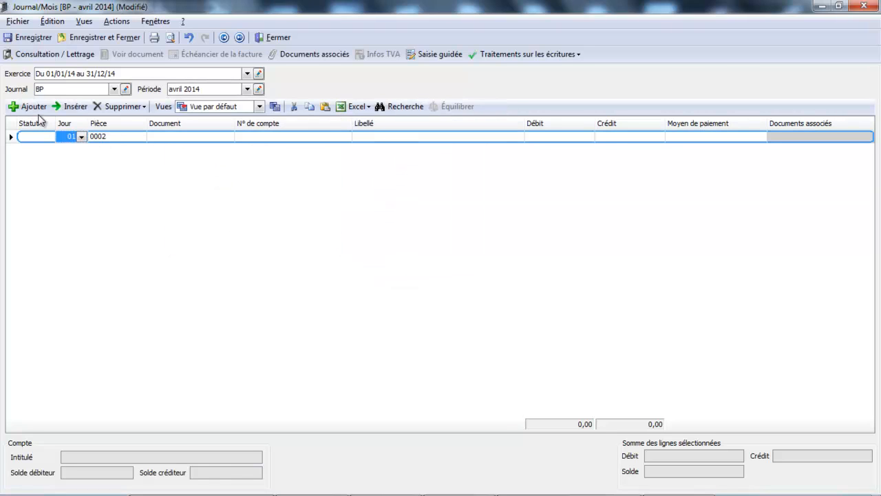
# Step: On the first line of the April BP entry, debit 550 to account 431 Sécurité sociale
pyautogui.click(258, 137)
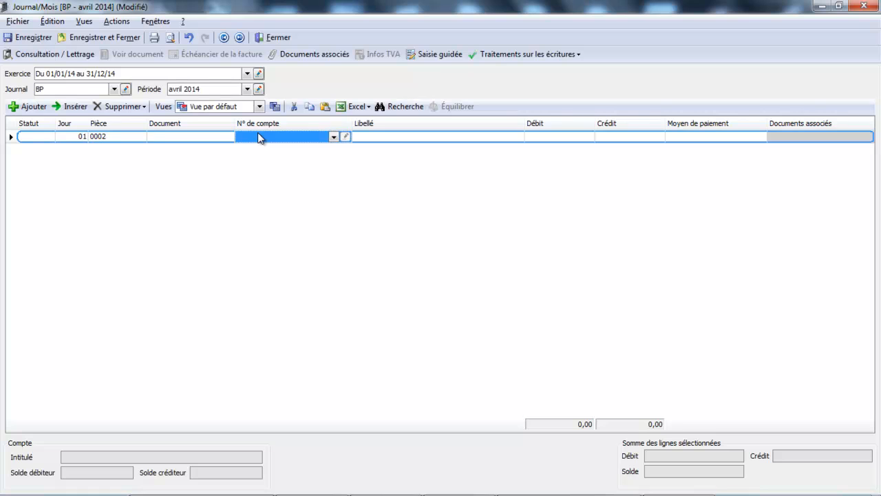
pyautogui.click(259, 135)
pyautogui.write('431')
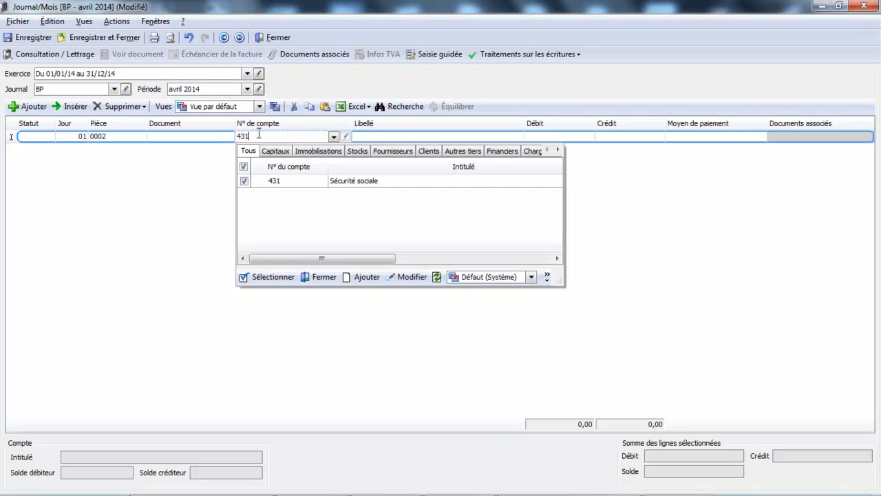
pyautogui.doubleClick(338, 188)
pyautogui.click(575, 138)
pyautogui.click(572, 132)
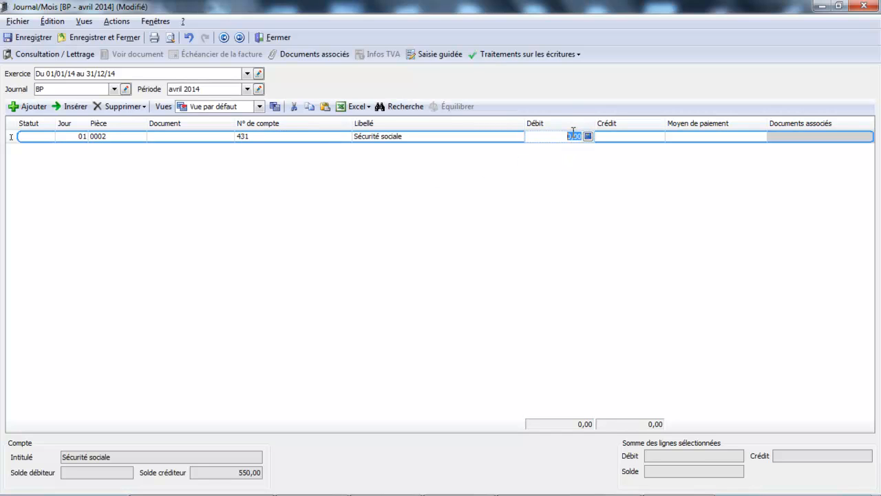
pyautogui.write('55')
pyautogui.press('Tab')
pyautogui.press('Tab')
pyautogui.press('Tab')
pyautogui.press('Tab')
pyautogui.press('Tab')
pyautogui.press('Tab')
pyautogui.press('Tab')
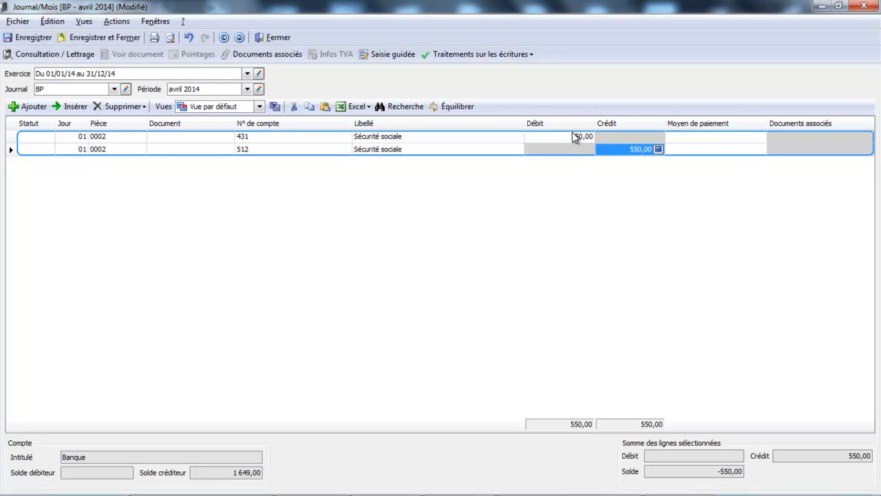
# Step: Balance the Sécurité sociale payment with a 550 credit on account 512 and start a new entry below it
pyautogui.press('Tab')
pyautogui.press('Tab')
pyautogui.press('Tab')
pyautogui.press('Tab')
pyautogui.press('Tab')
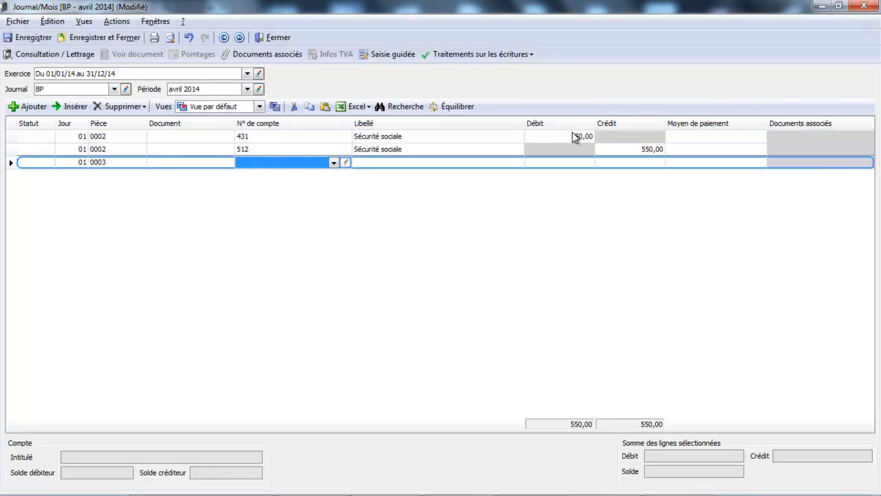
# Step: Record the Caisses de retraites payment with a 134 debit on account 4373 and a 134 credit on account 512, and start a new entry
pyautogui.write('43')
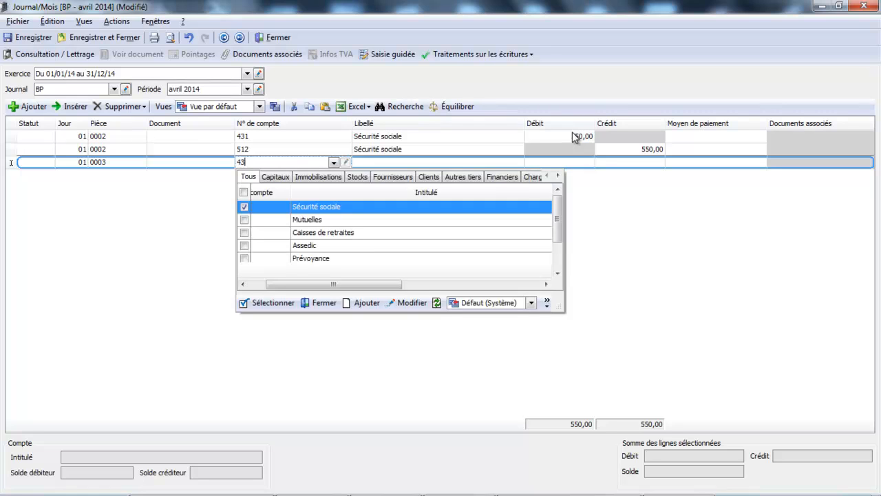
pyautogui.doubleClick(476, 230)
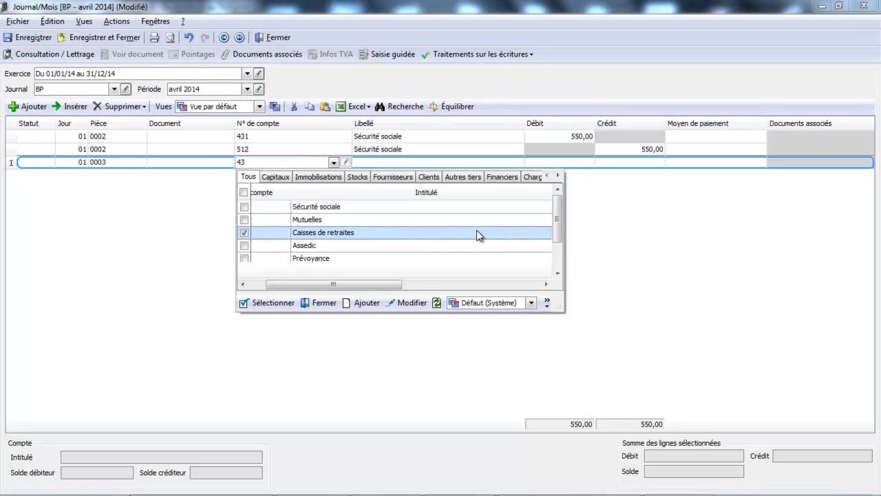
pyautogui.press('Tab')
pyautogui.press('Tab')
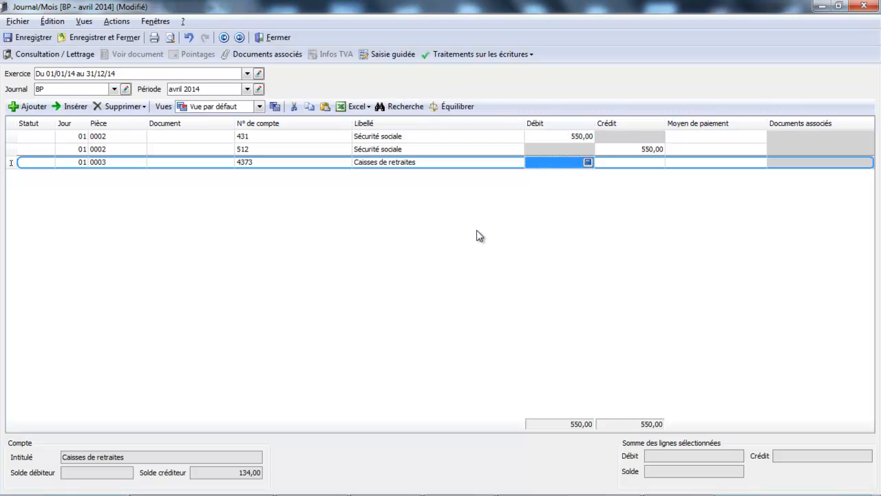
pyautogui.write('134')
pyautogui.press('Tab')
pyautogui.press('Tab')
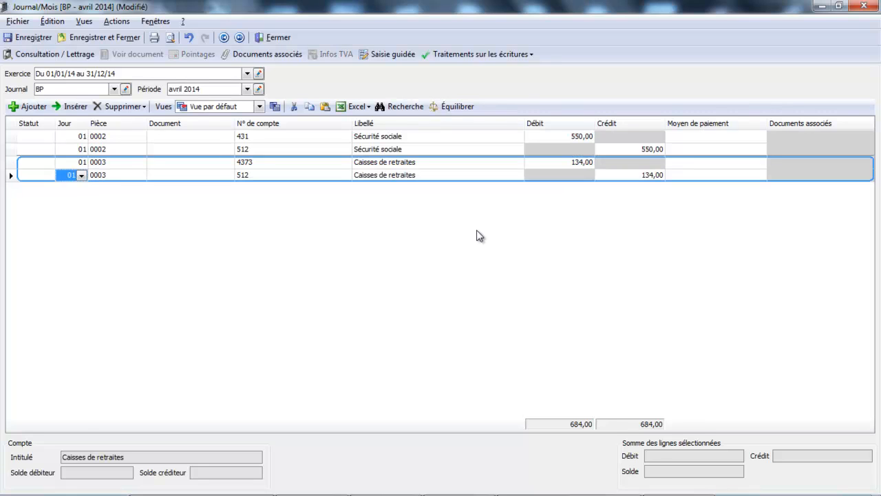
pyautogui.press('Tab')
pyautogui.press('Tab')
pyautogui.press('Tab')
pyautogui.press('Tab')
pyautogui.press('Tab')
pyautogui.press('Tab')
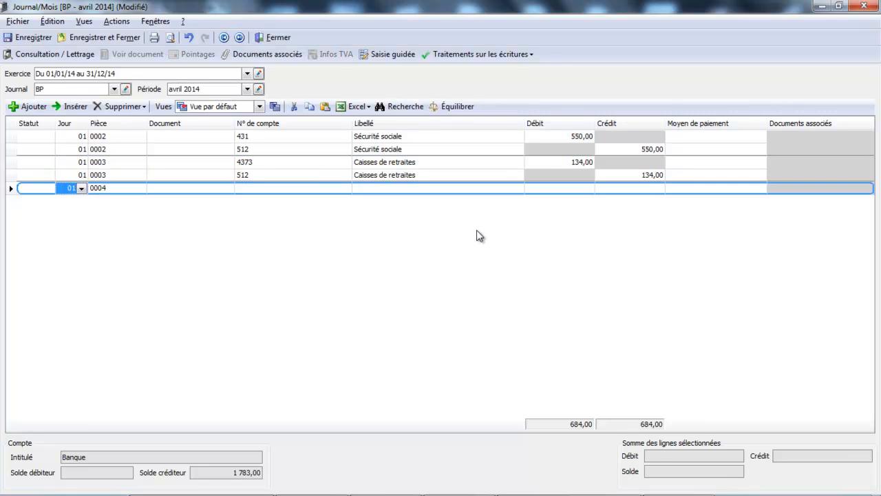
# Step: Record the Prévoyance payment with a 14 debit on account 4375 and a balancing 14 credit on account 512
pyautogui.press('Tab')
pyautogui.press('Tab')
pyautogui.press('Tab')
pyautogui.write('4')
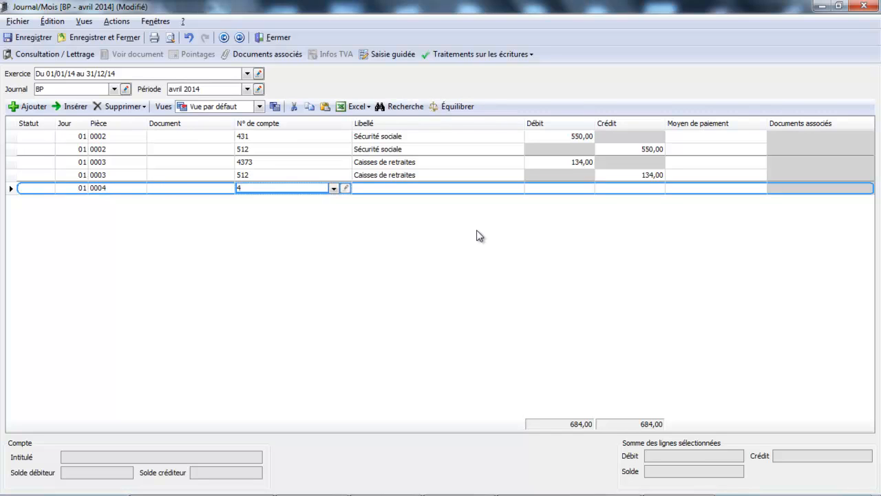
pyautogui.write('37')
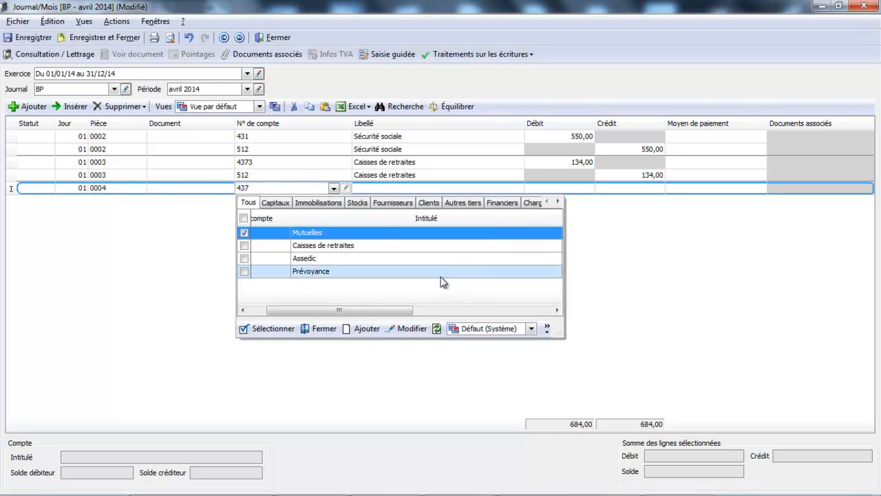
pyautogui.doubleClick(440, 271)
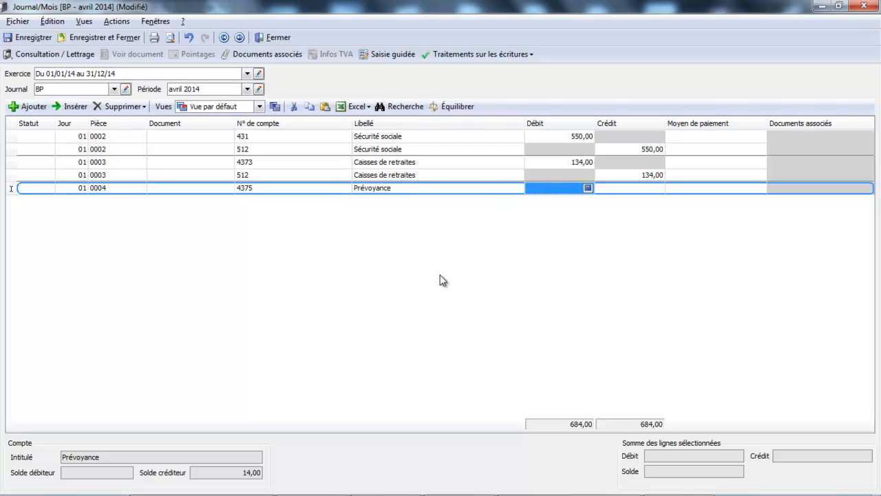
pyautogui.write('14')
pyautogui.press('Tab')
pyautogui.press('Tab')
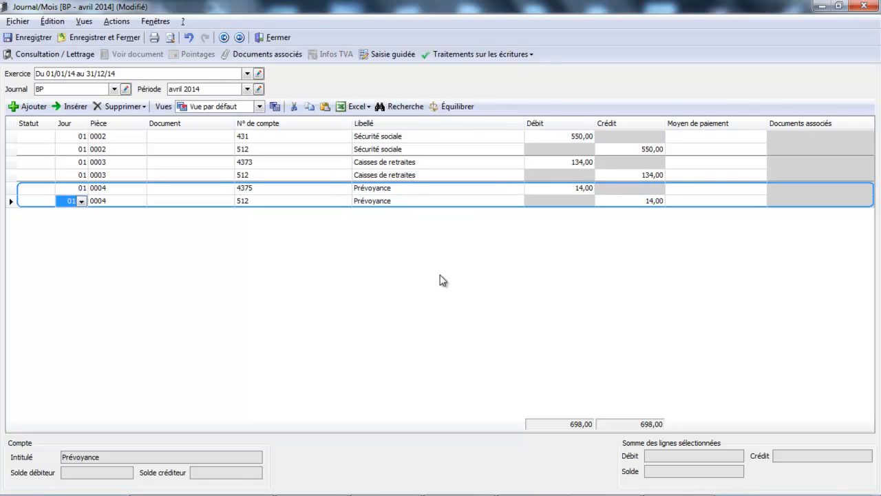
pyautogui.press('Tab')
pyautogui.press('Tab')
pyautogui.press('Tab')
pyautogui.press('Tab')
pyautogui.press('Tab')
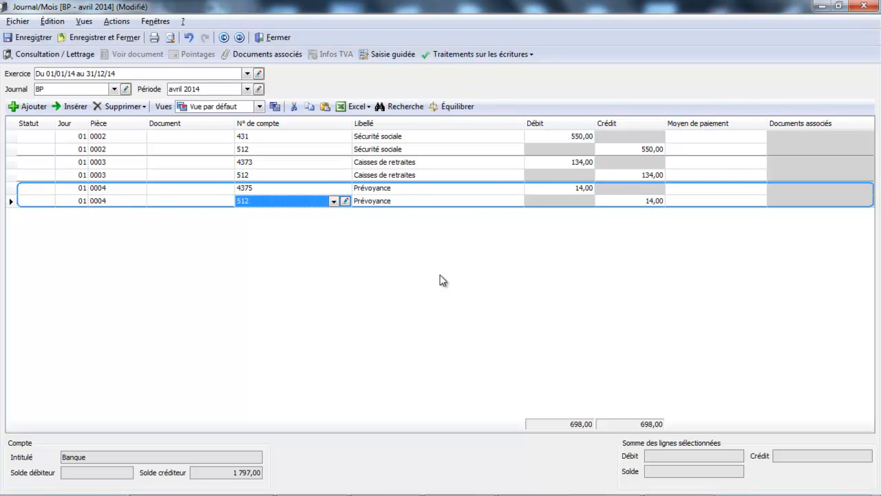